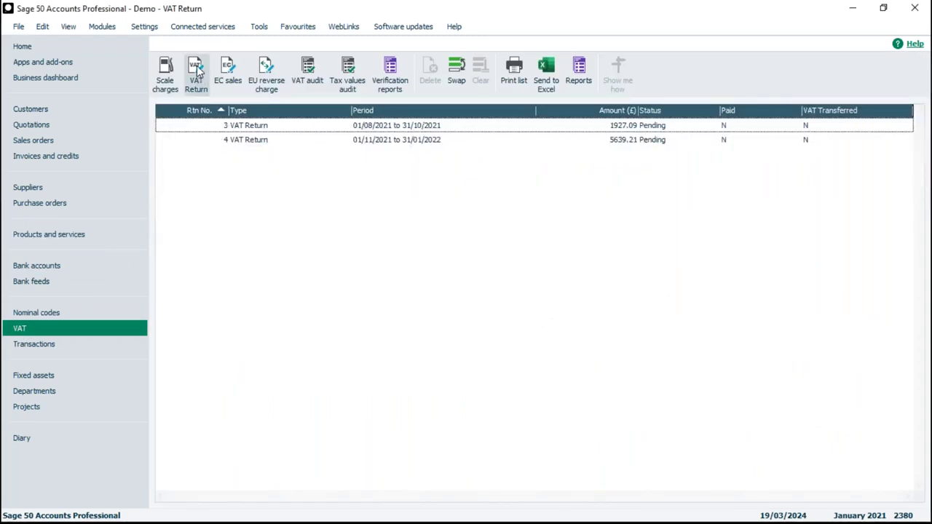
Open the existing VAT Return for 01/11/2021 to 31/01/2022 to view it, close it and clear its selection in the list.
click(233, 144)
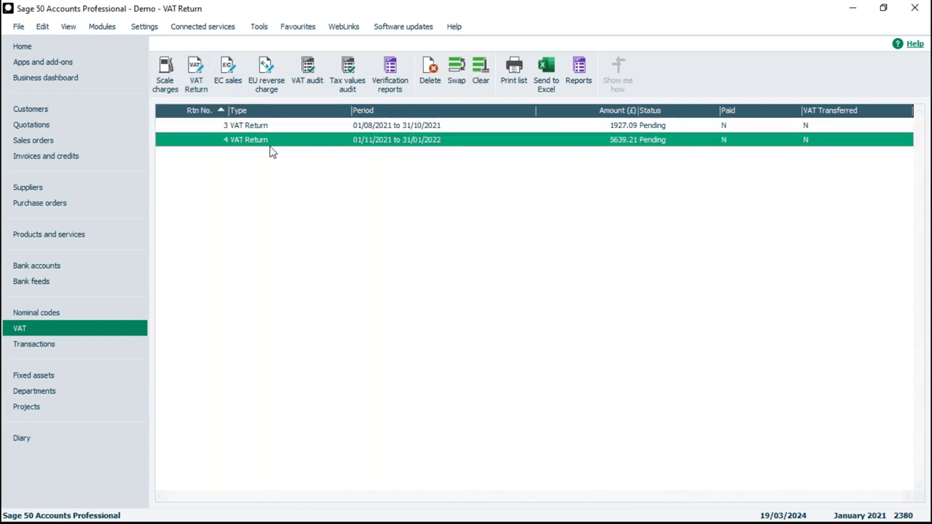
click(199, 91)
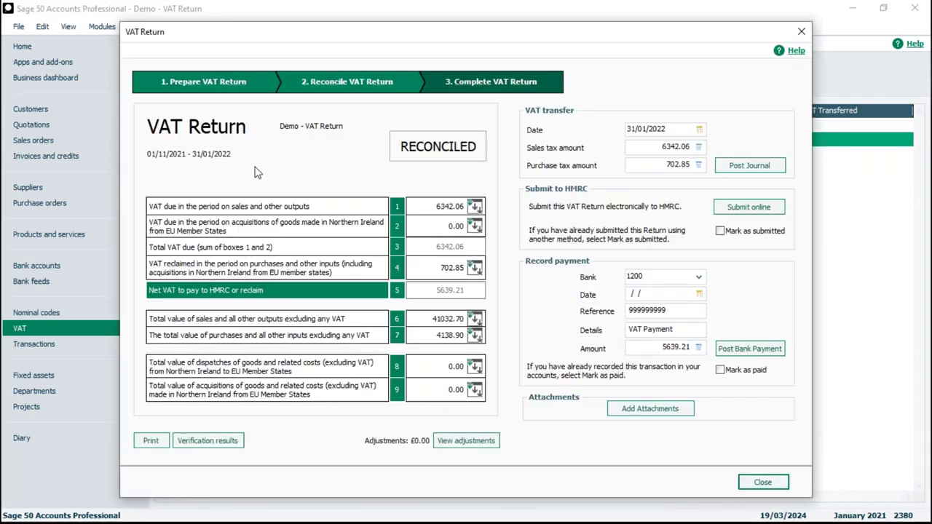
click(762, 482)
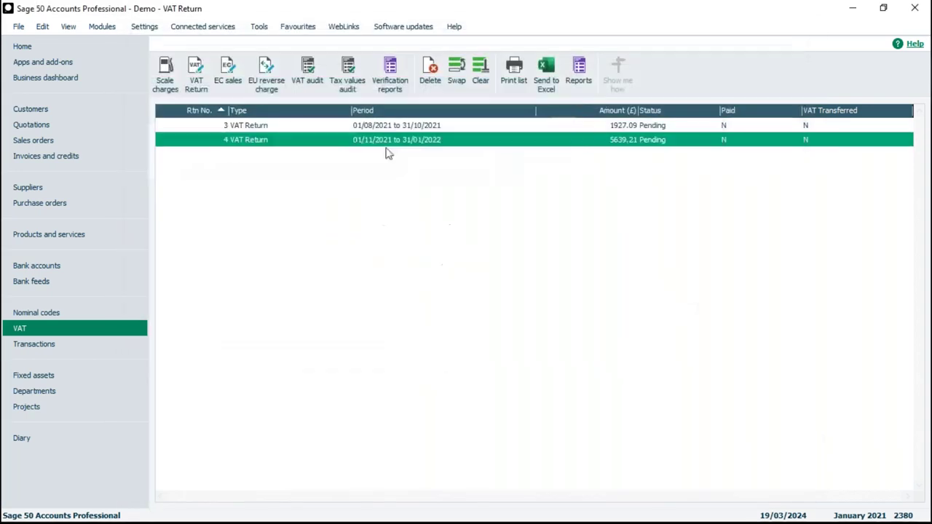
click(347, 145)
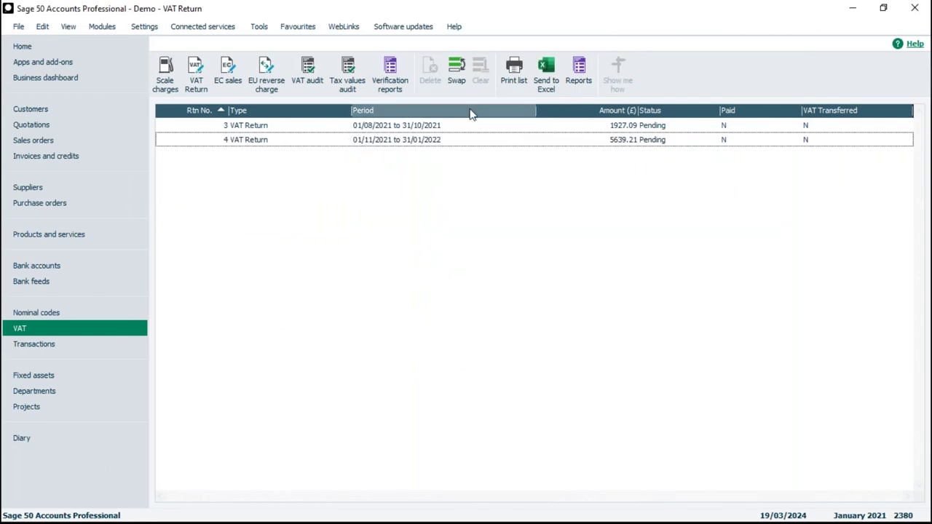
click(466, 140)
click(466, 141)
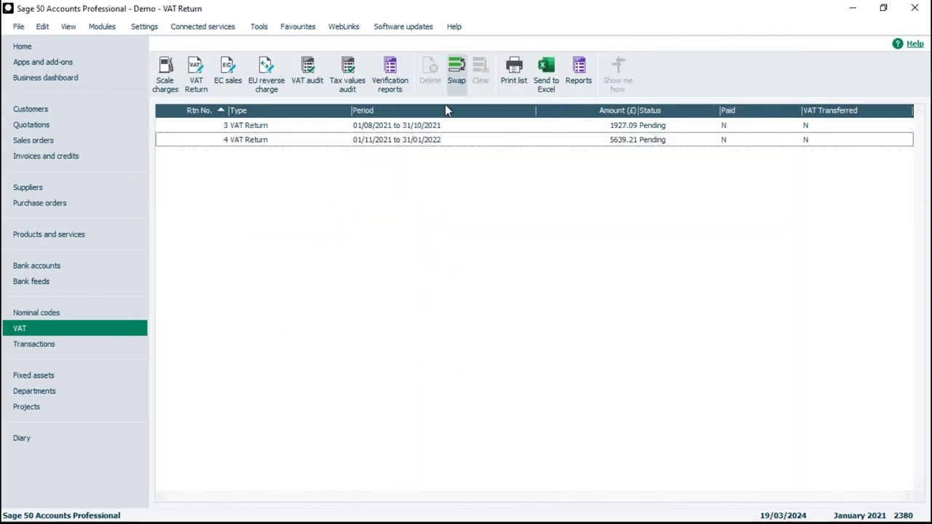
Start a new VAT Return and submit a backup of the company's data files with the filename VAT Return.
click(197, 68)
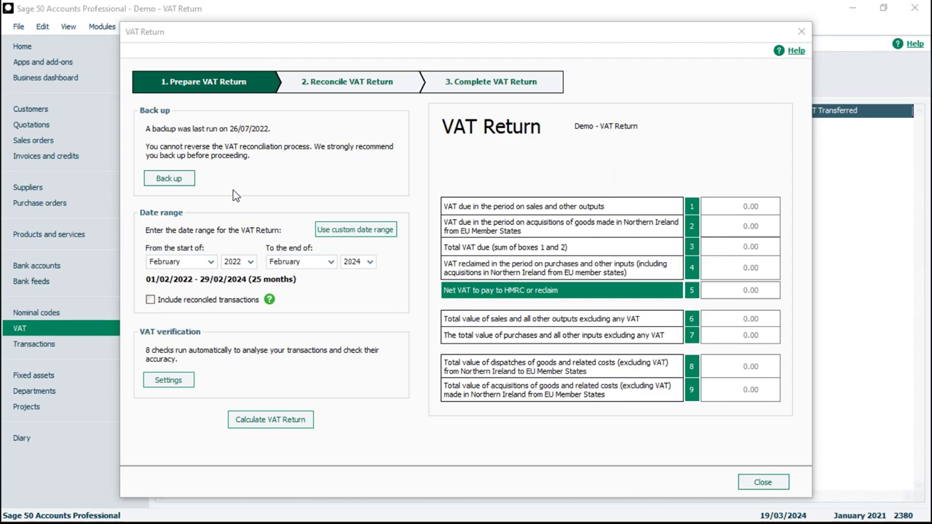
click(170, 179)
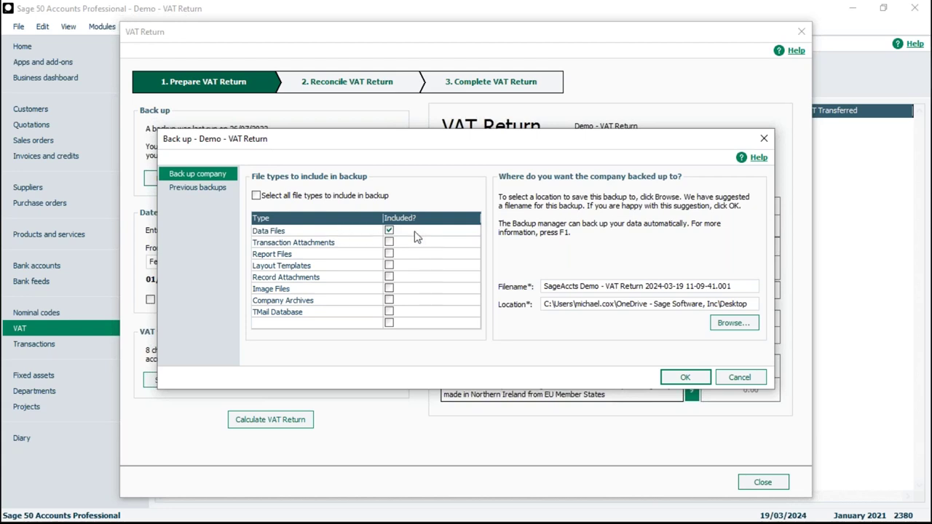
drag(741, 287, 545, 288)
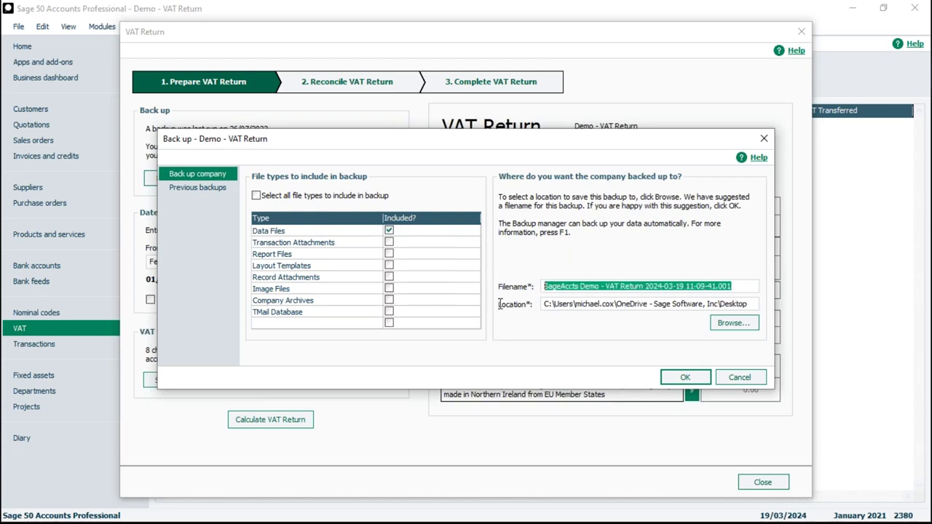
text(VA)
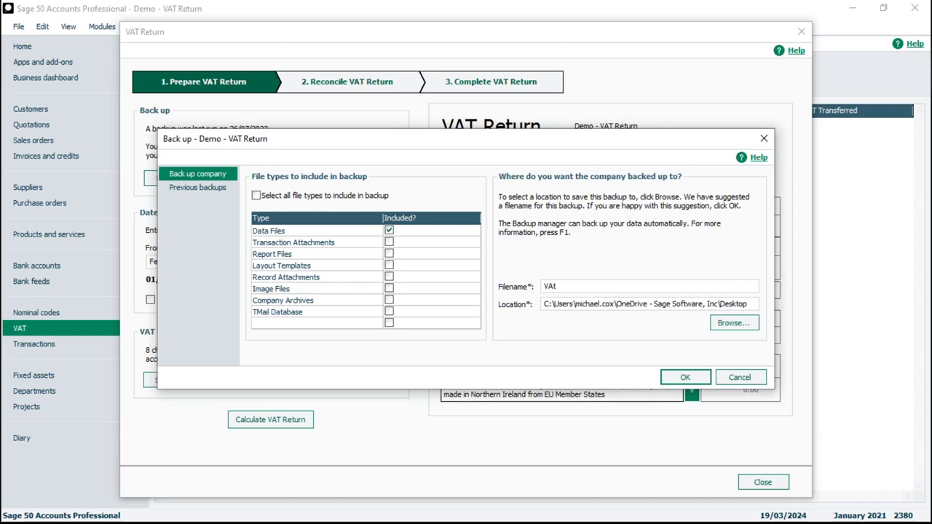
text(T Return)
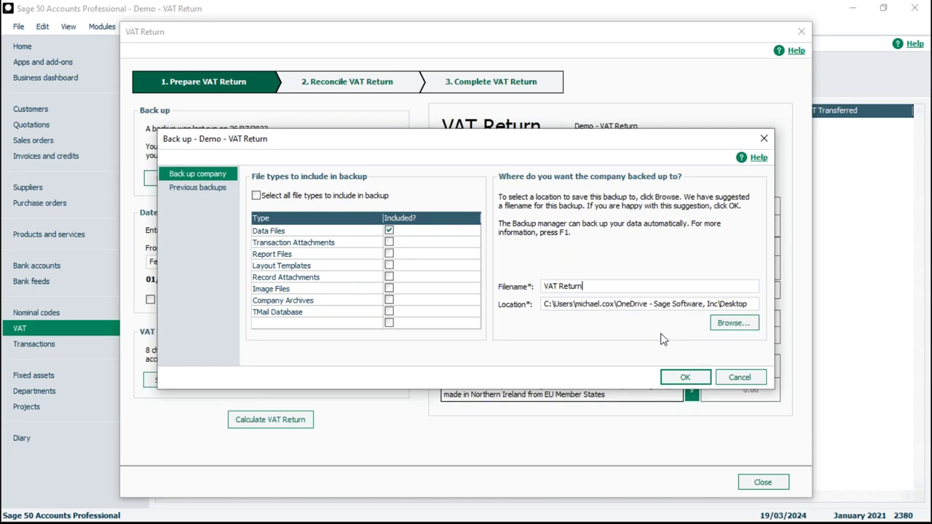
click(685, 377)
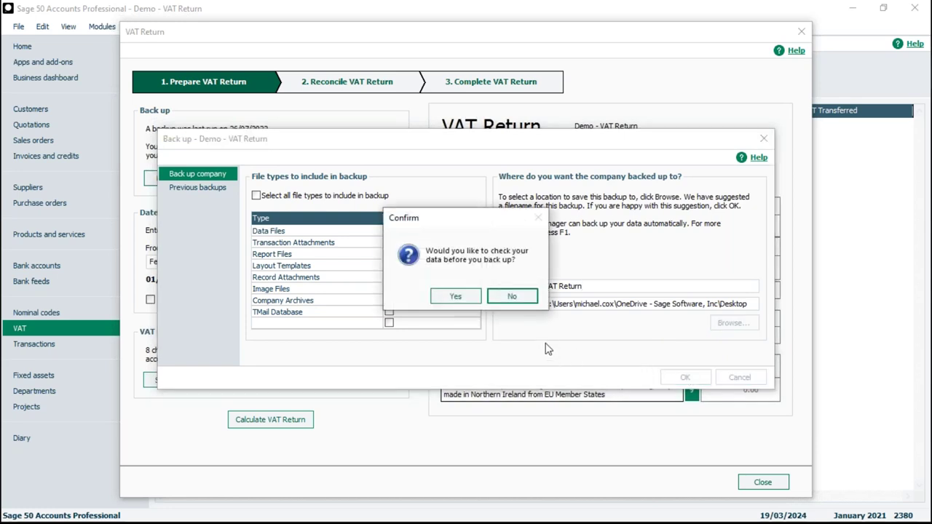
Check the data before backing up, review the comments on transactions dated in the future, and complete the backup.
click(455, 296)
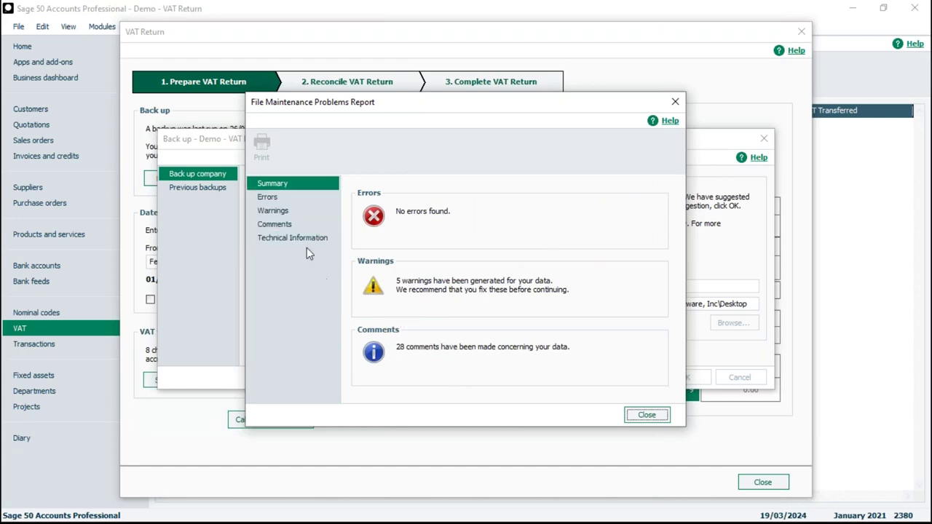
click(269, 225)
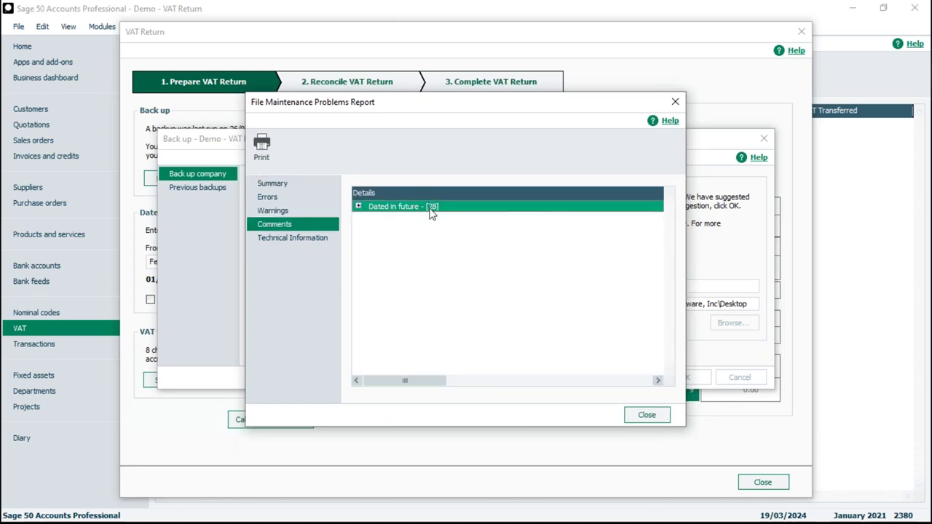
click(358, 206)
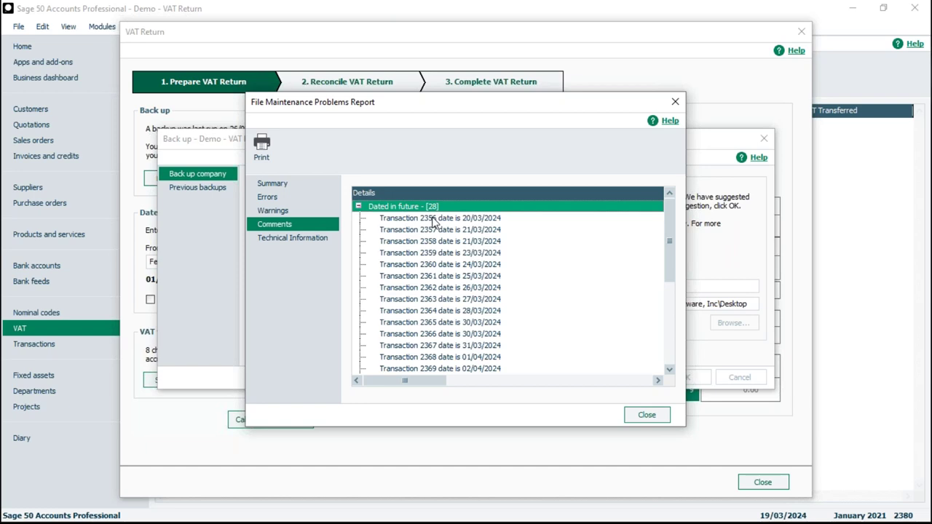
click(647, 415)
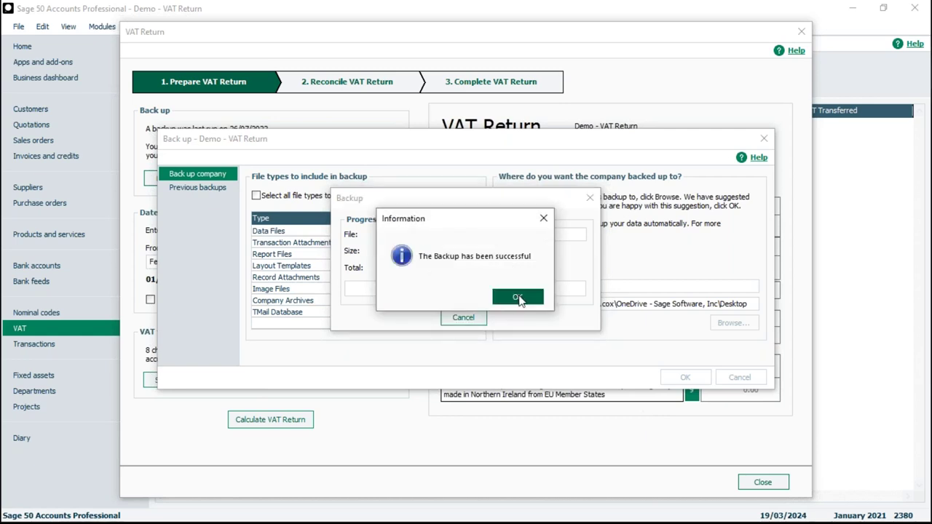
click(519, 299)
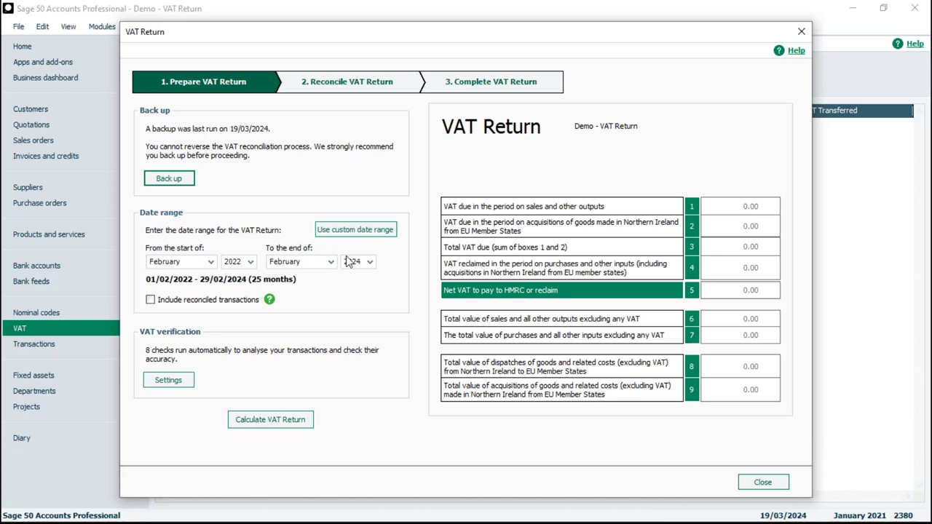
Look at the custom date range option, return to whole months, and check the previous return's period in the VAT list behind the window.
click(355, 231)
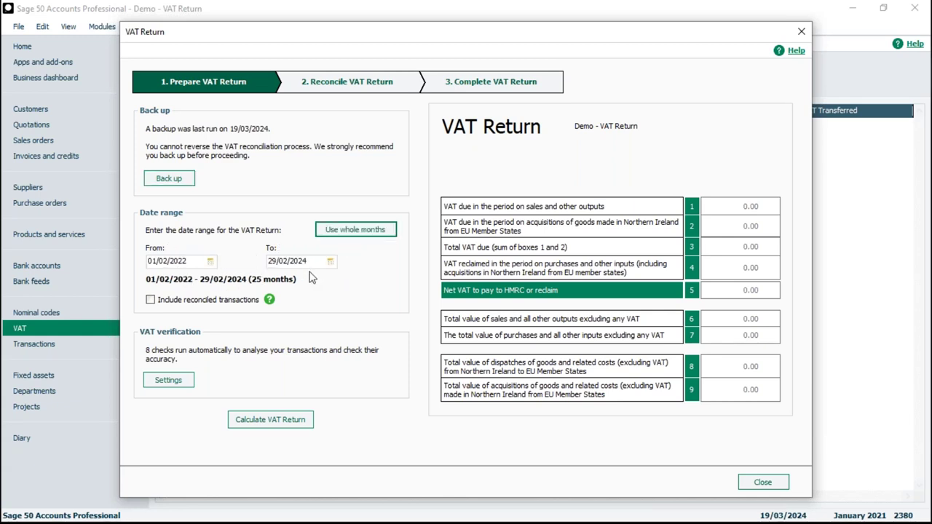
click(346, 239)
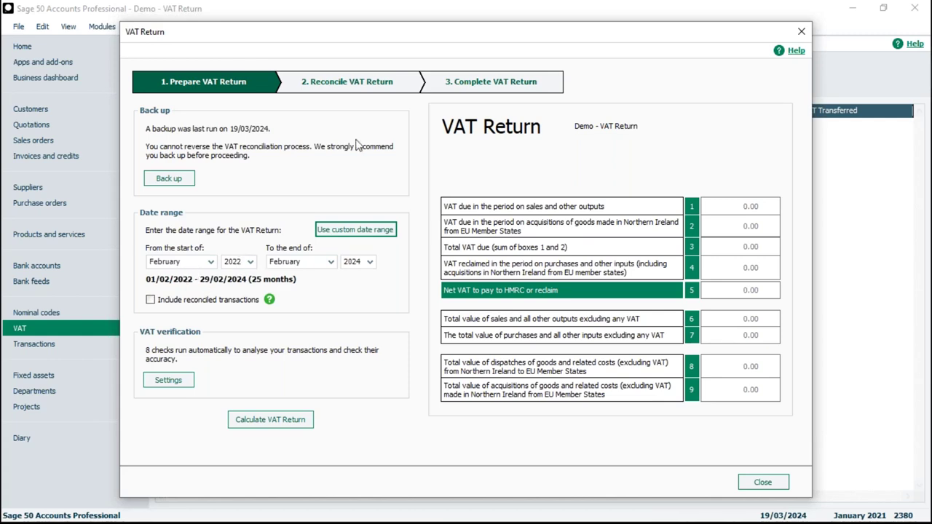
drag(418, 37, 429, 207)
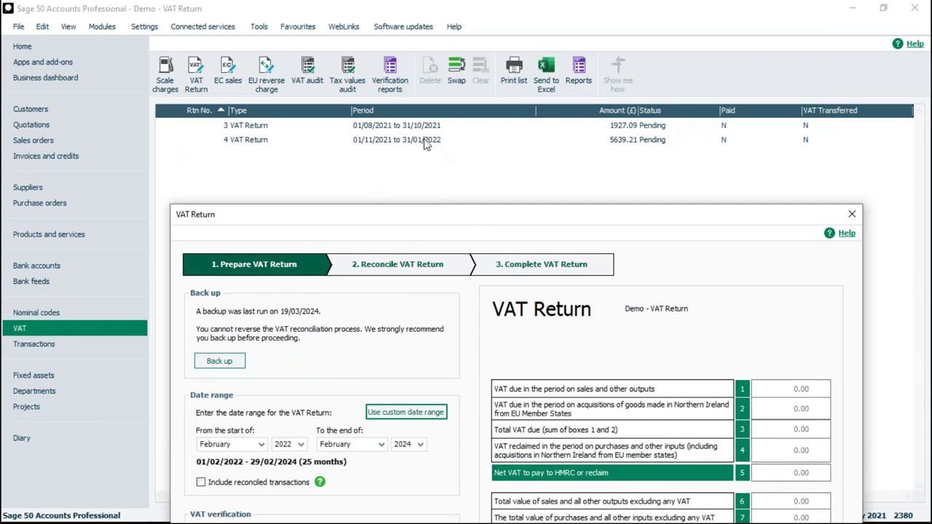
drag(517, 210, 490, 31)
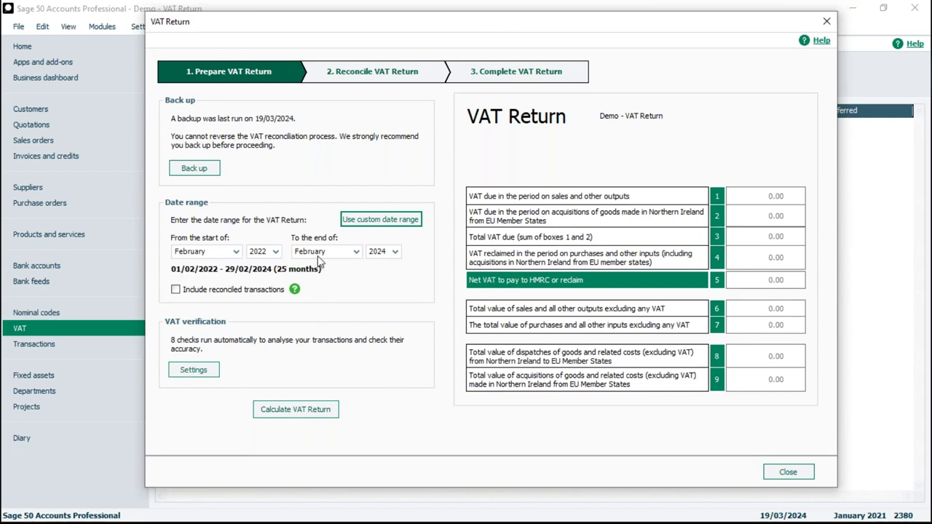
Set the end of the VAT Return's date range to April 2022.
click(395, 252)
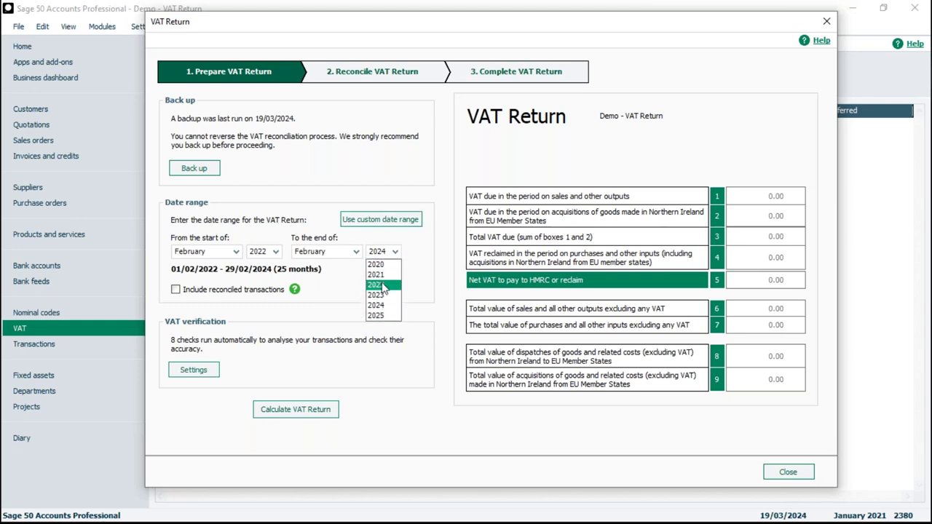
click(380, 287)
click(357, 252)
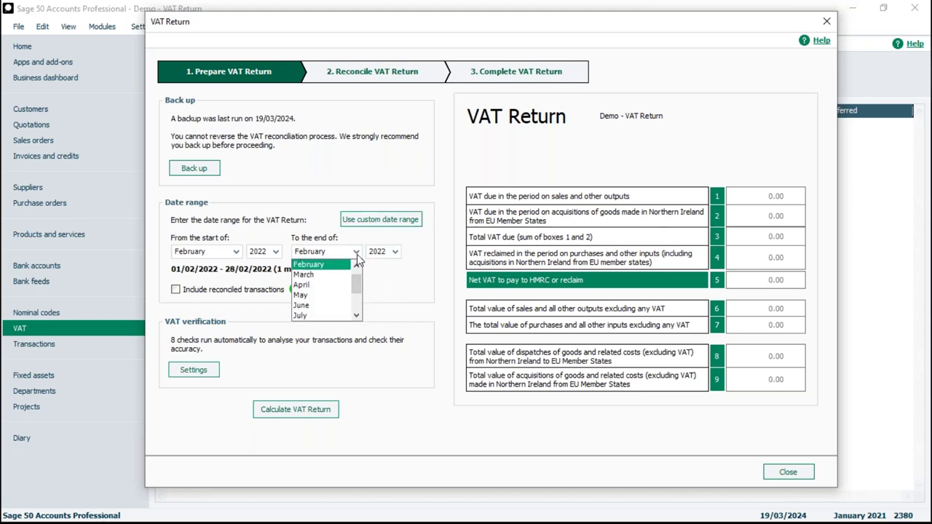
click(318, 286)
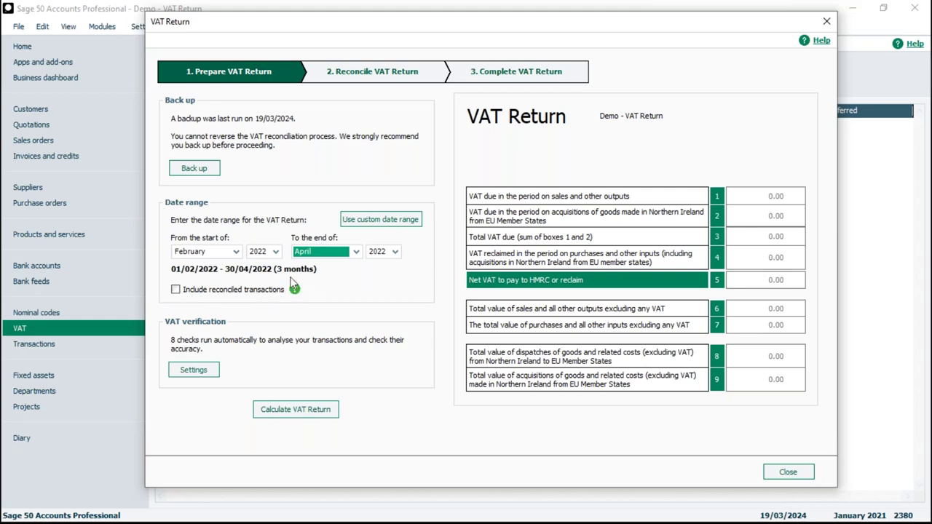
Read the help on including reconciled transactions and review the VAT verification settings, accepting them as they are.
click(294, 289)
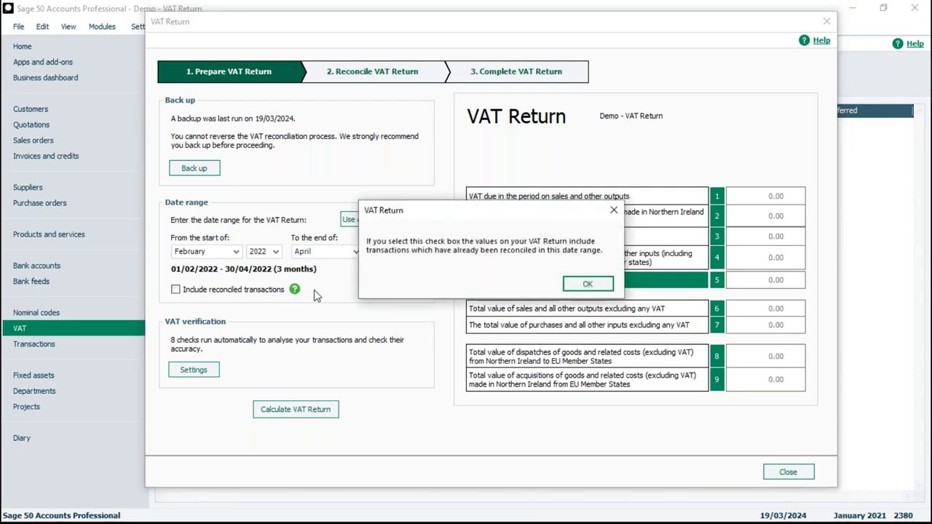
click(586, 284)
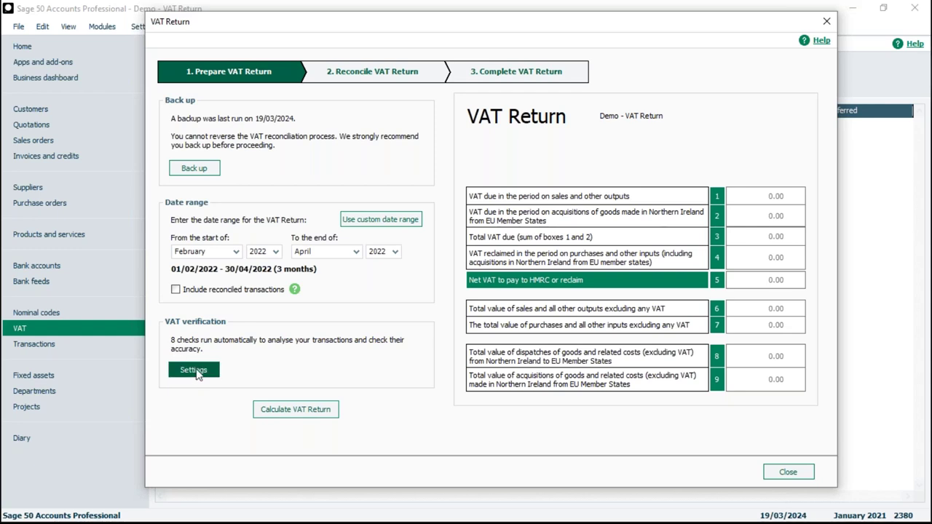
click(194, 370)
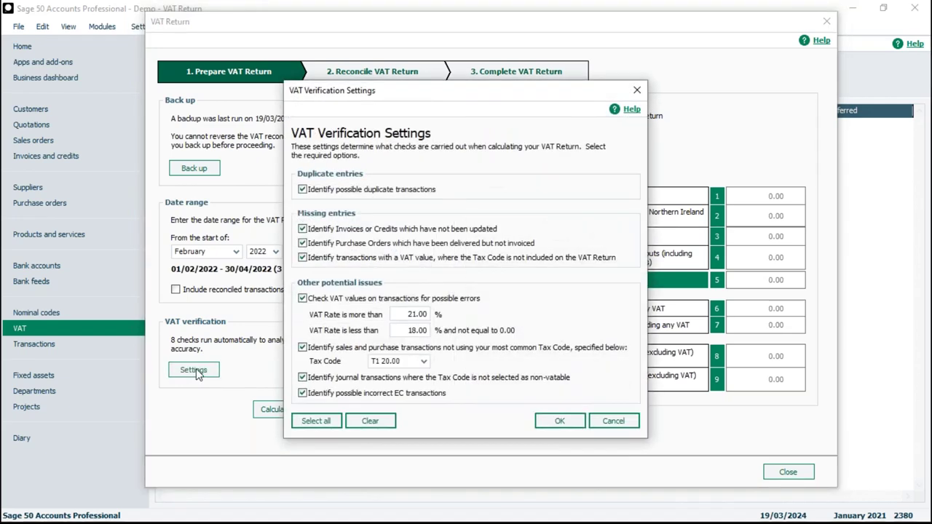
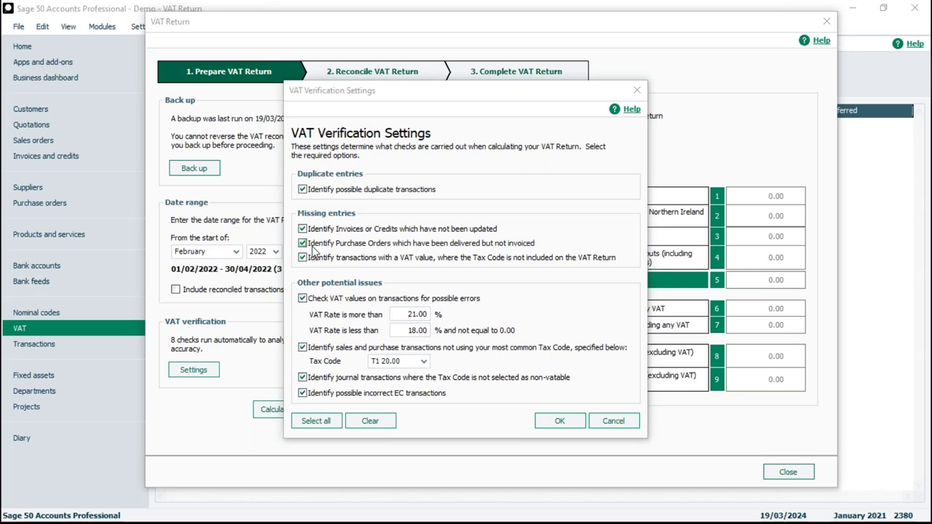
click(560, 421)
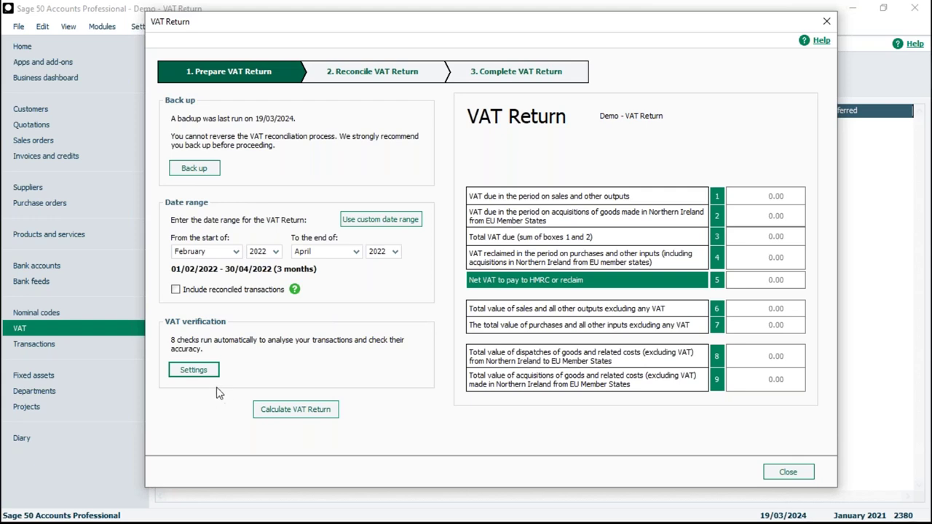
Calculate the VAT Return and include the earlier unreconciled diesel transaction dated 28/01/2022.
click(304, 410)
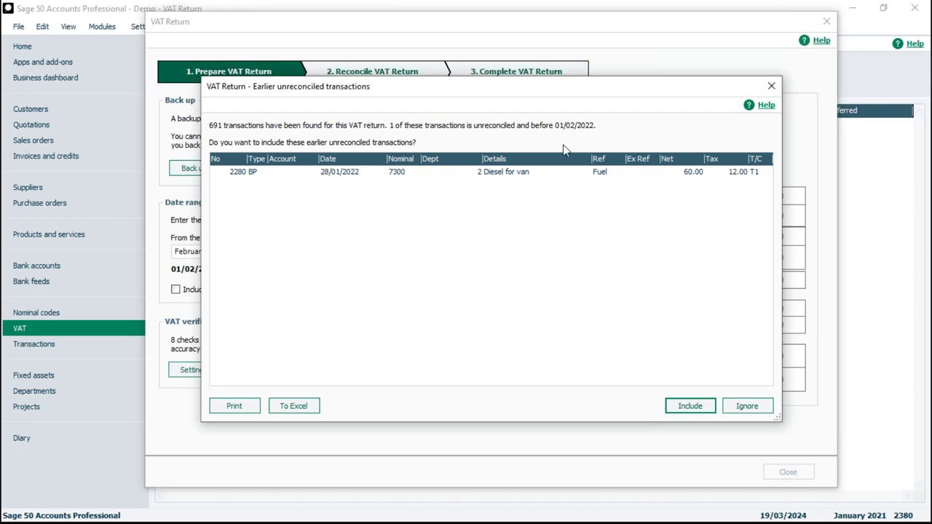
click(428, 175)
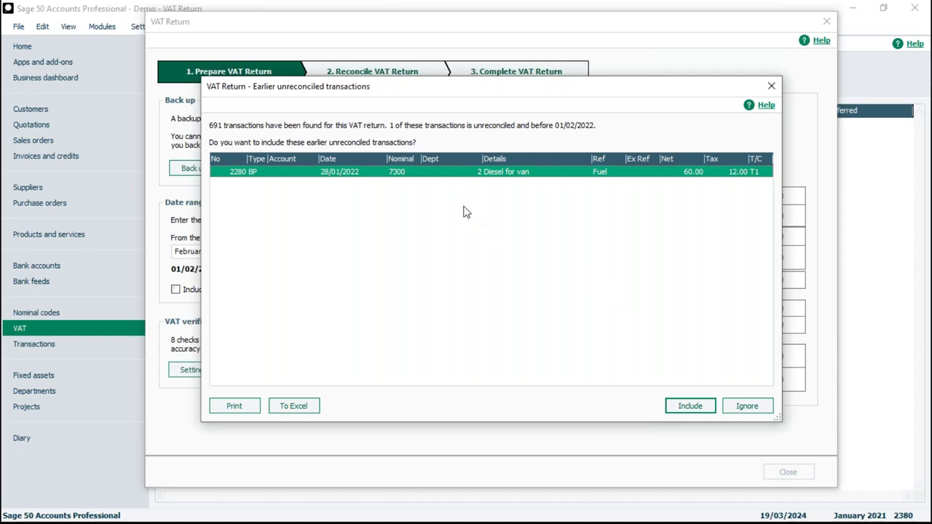
click(690, 407)
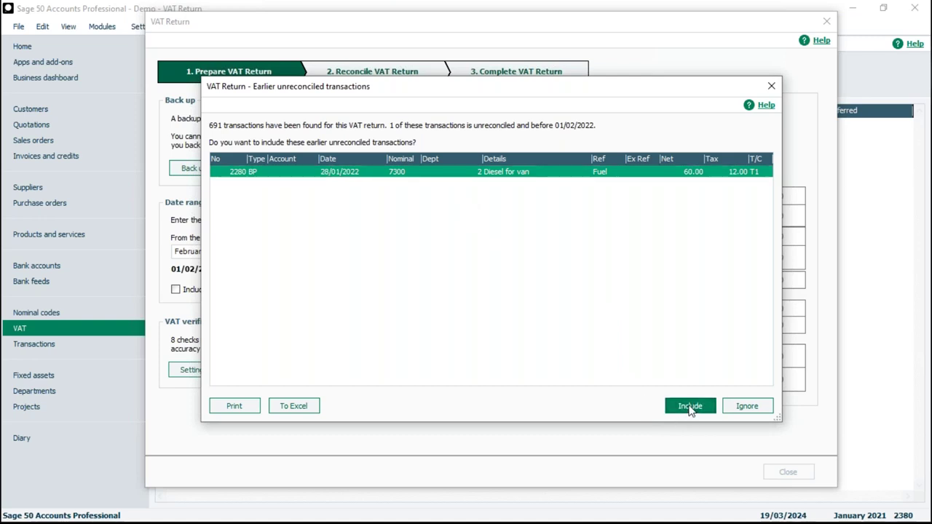
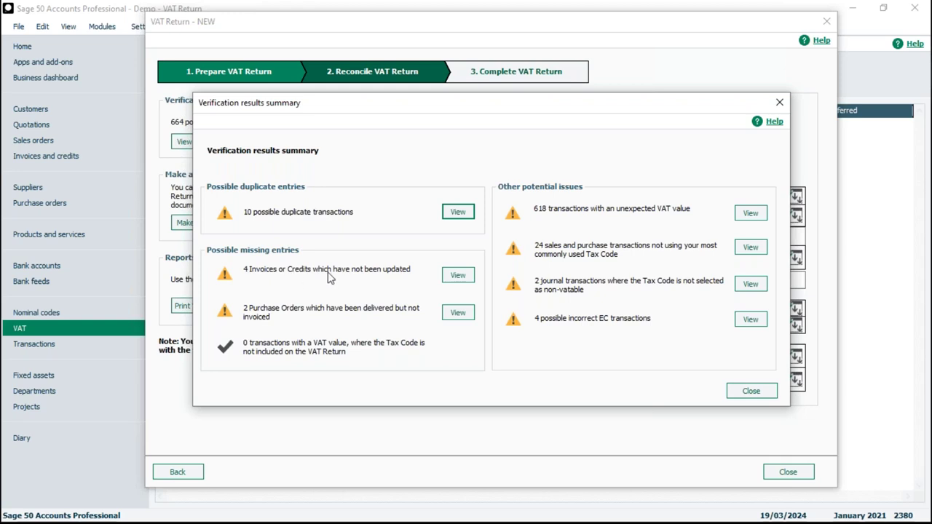
Review the invoices and credits that have not been updated in the verification results, and close the results summary.
click(458, 276)
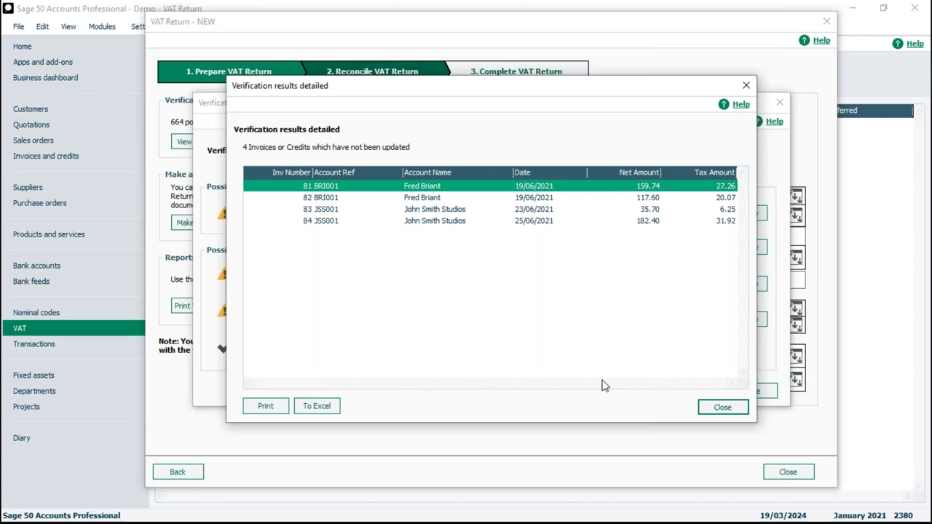
click(723, 407)
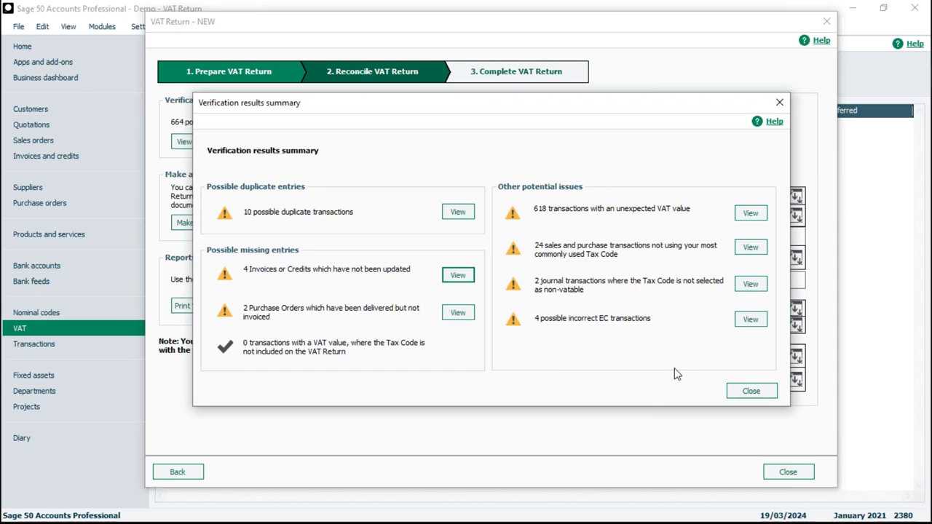
click(753, 393)
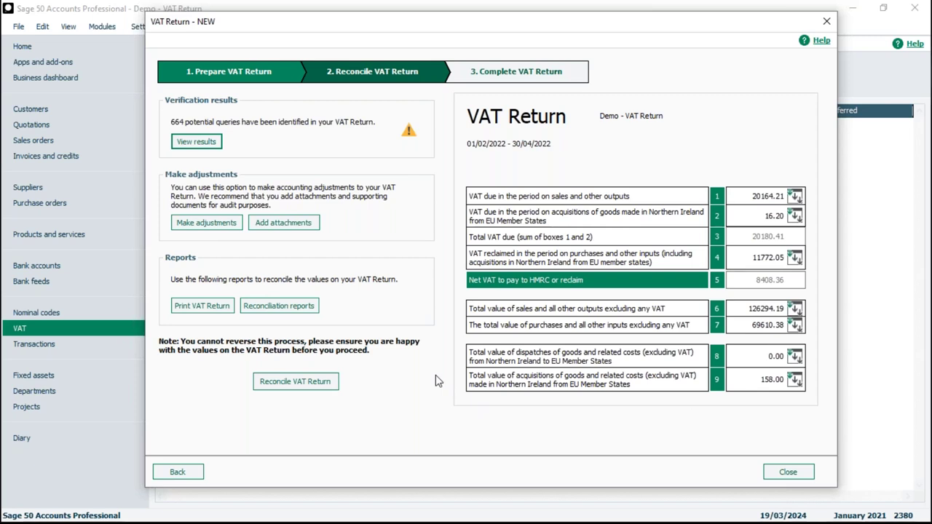
Review the manual VAT adjustments, including the entry form for box 1, and the supporting document attachment options without adding anything.
click(206, 224)
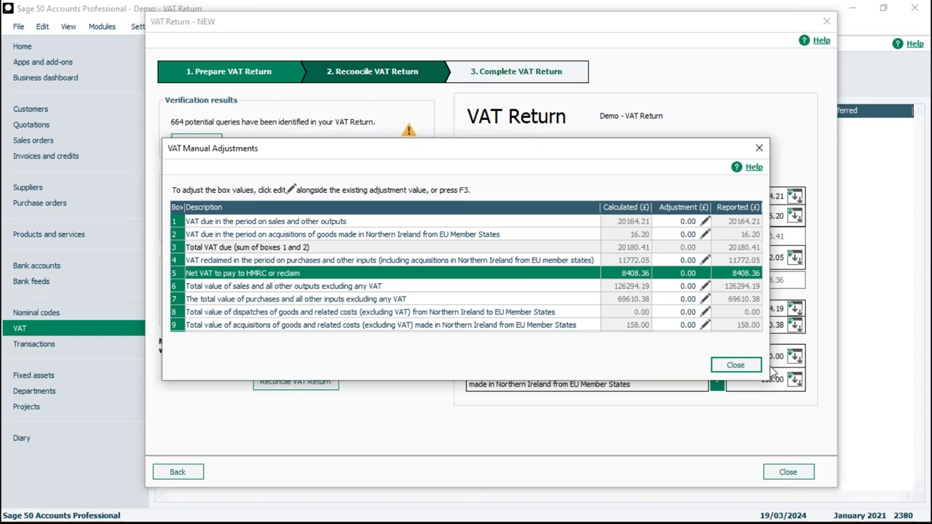
click(736, 366)
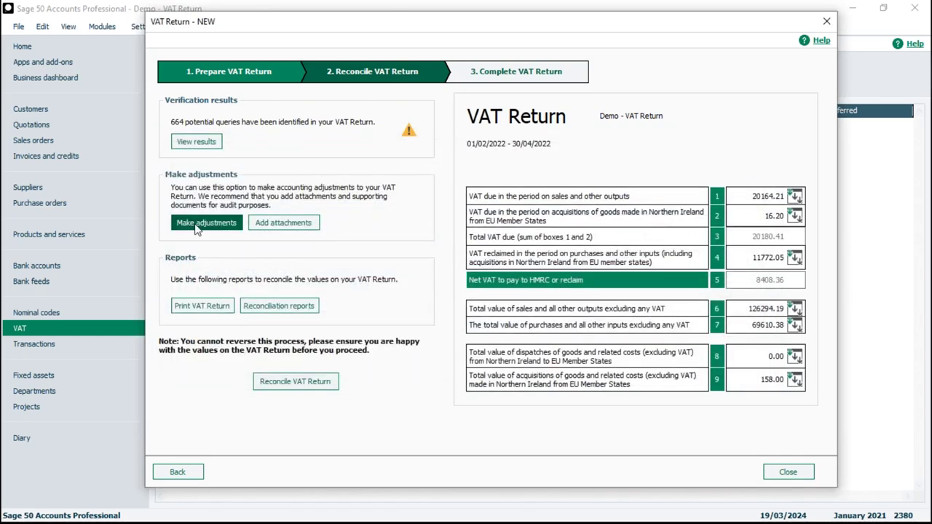
click(206, 223)
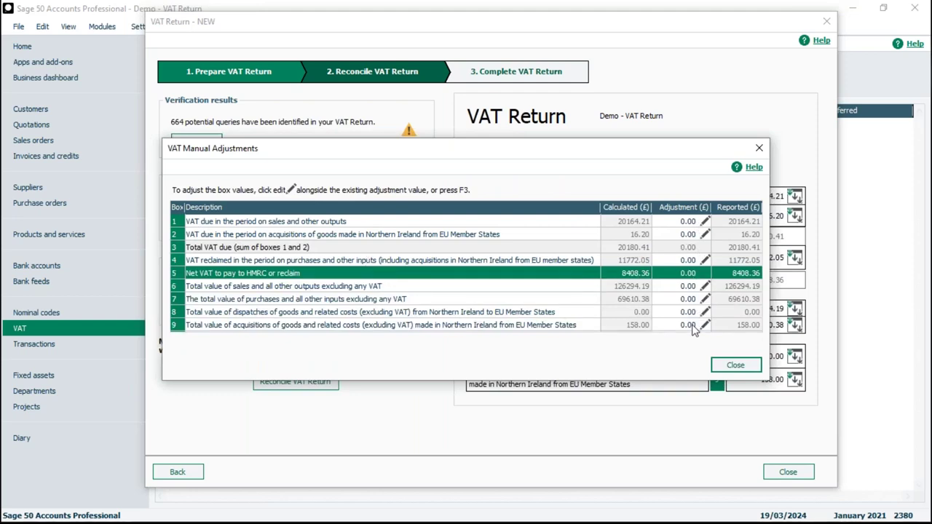
drag(588, 149, 498, 171)
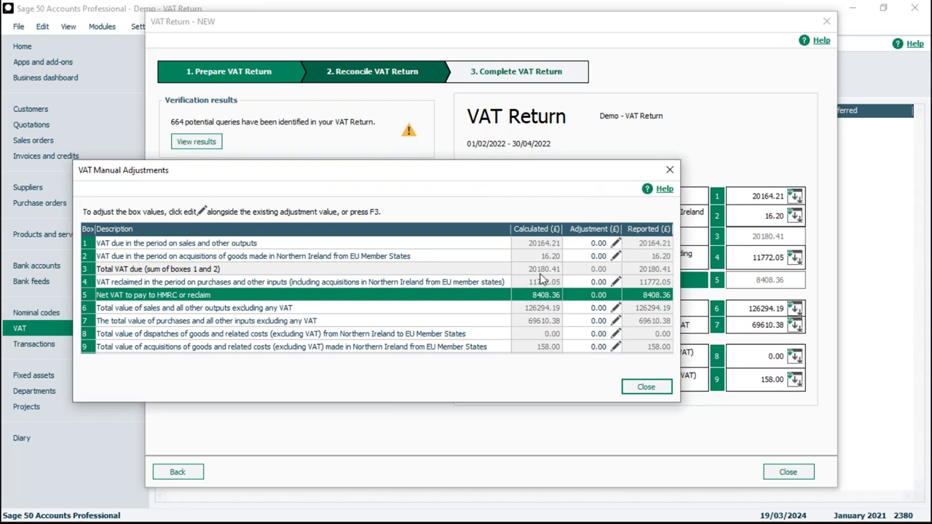
click(616, 244)
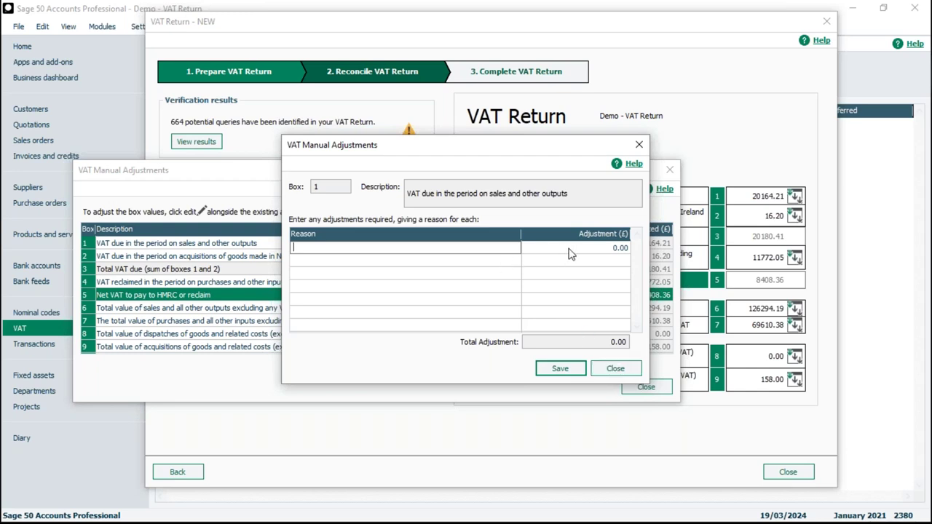
click(606, 372)
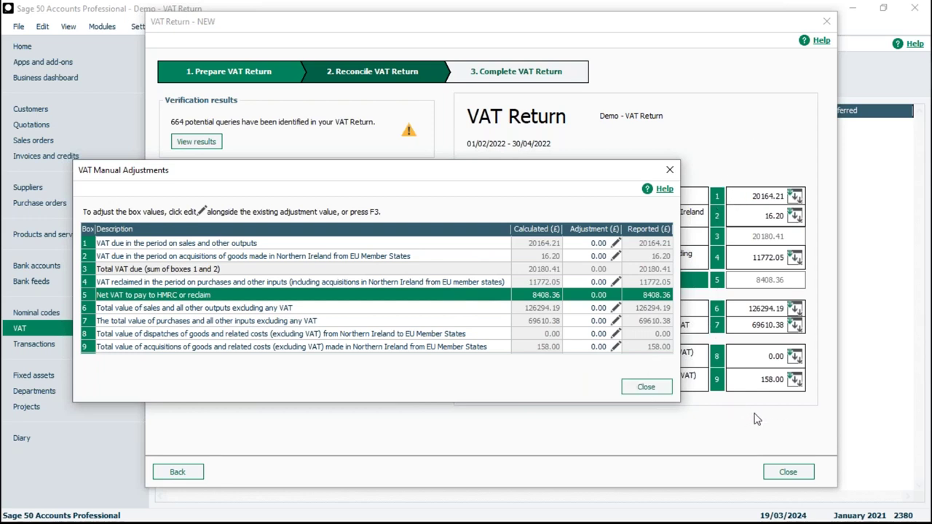
click(647, 388)
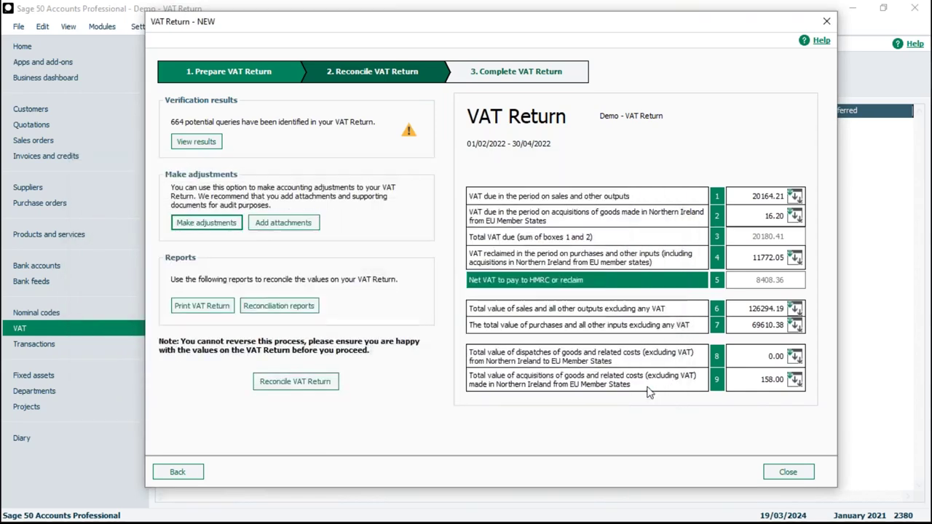
click(280, 226)
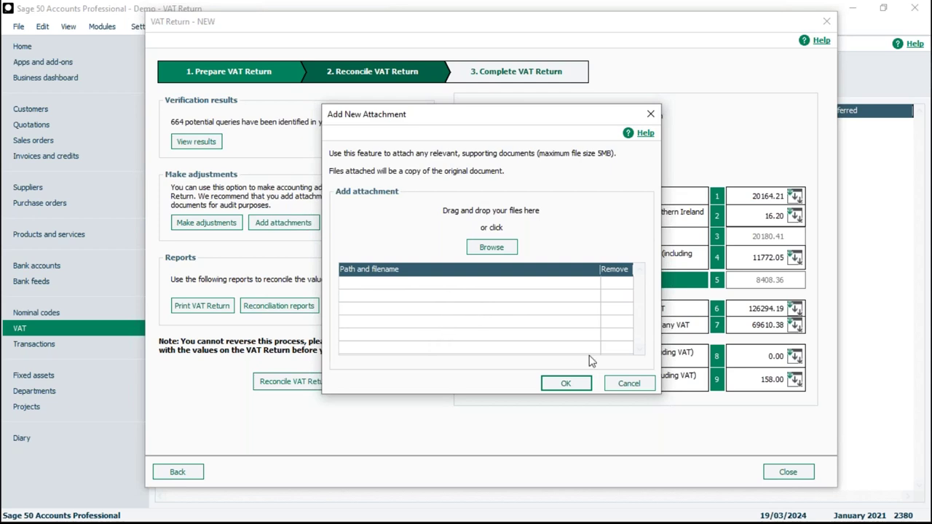
click(624, 383)
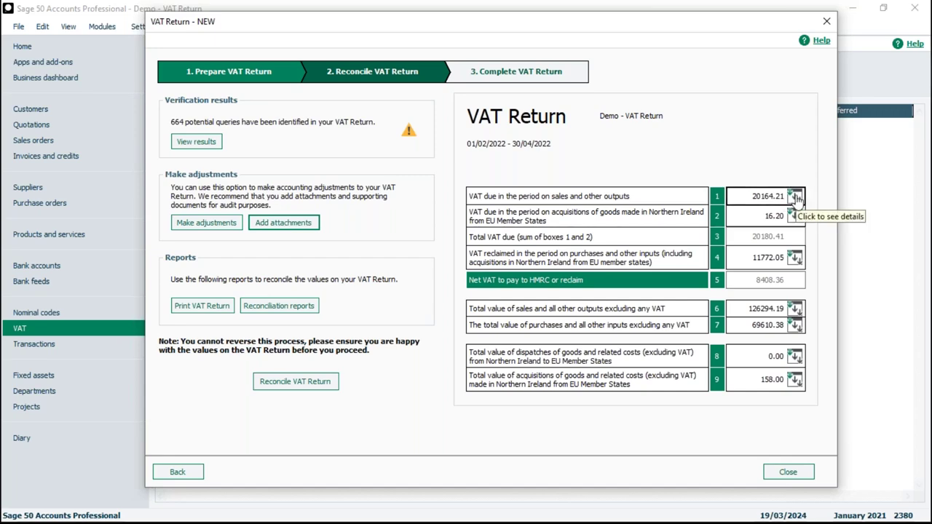
Open the box 1 breakdown of VAT due on sales and examine the transactions behind the T1 sales credits.
click(796, 196)
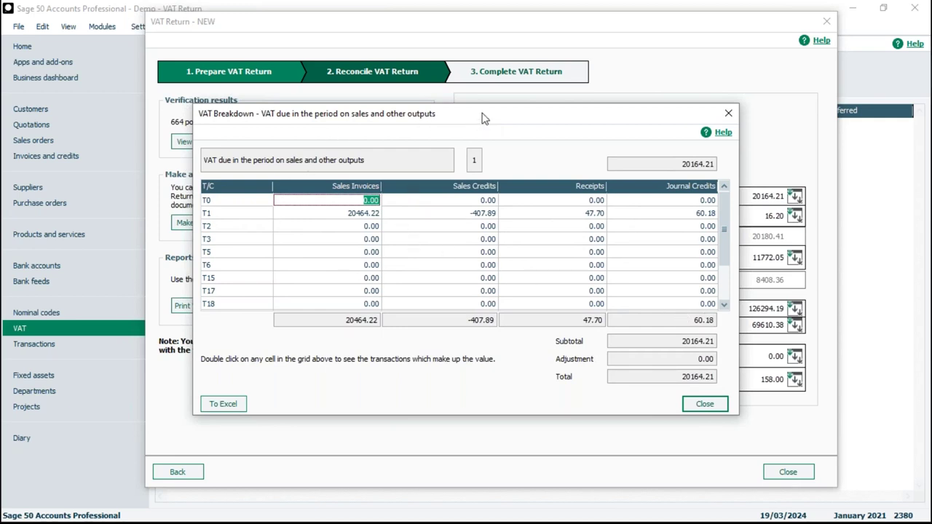
drag(482, 114, 488, 66)
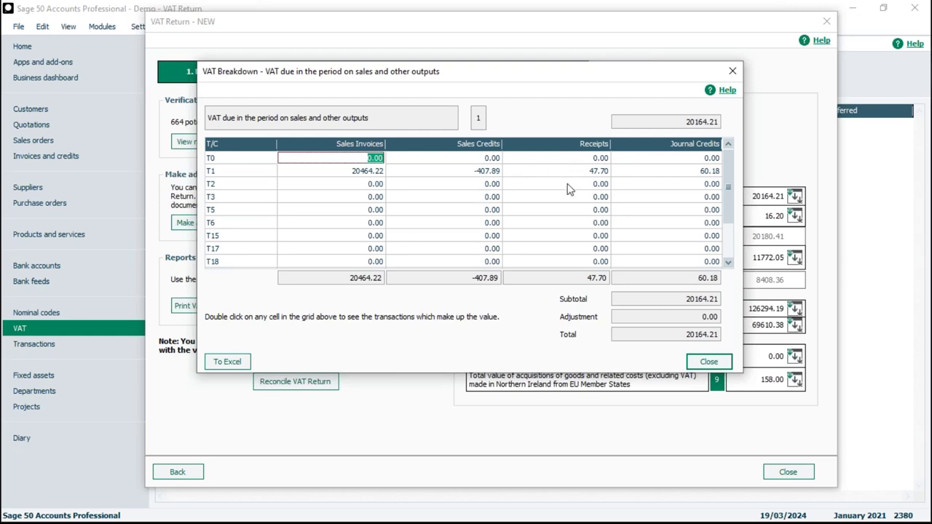
click(355, 175)
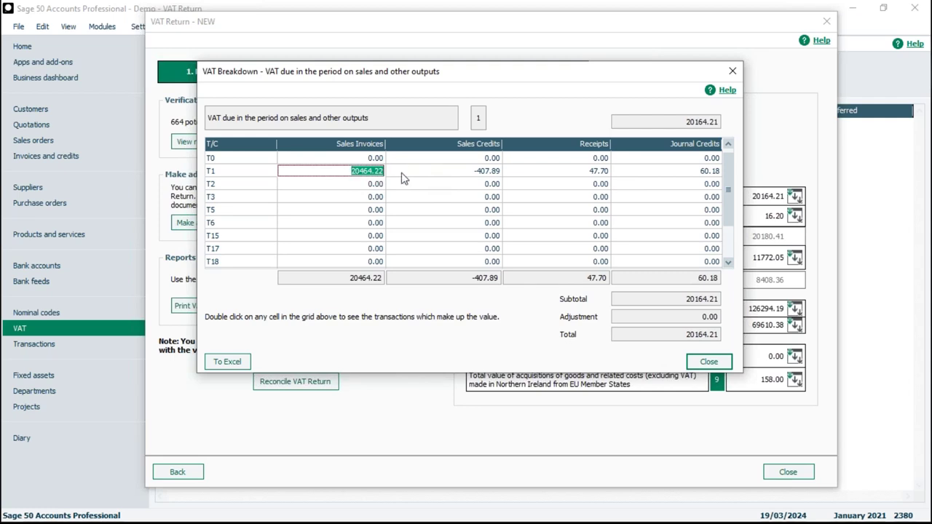
click(495, 174)
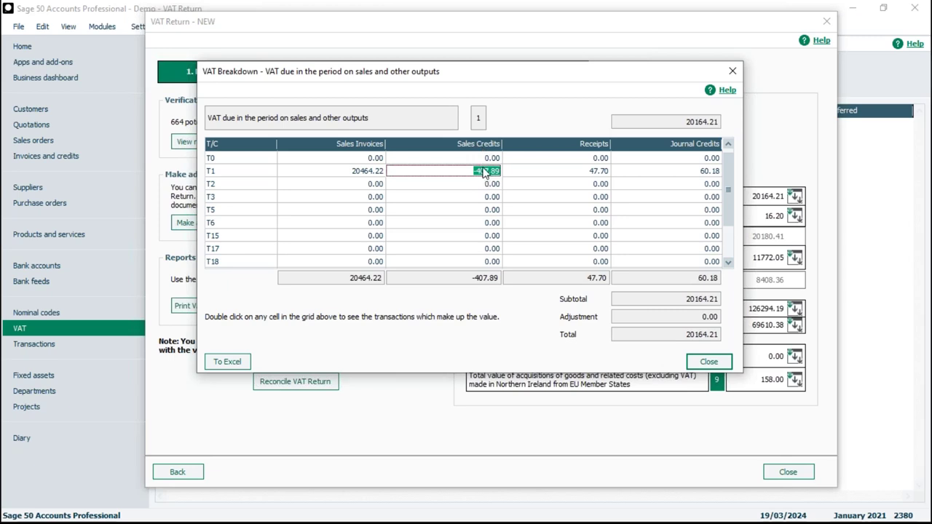
click(344, 175)
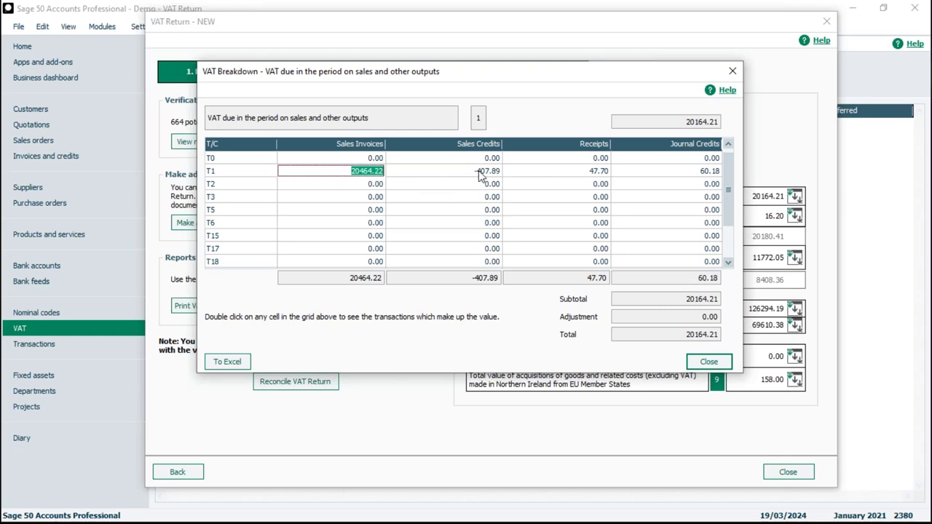
click(481, 173)
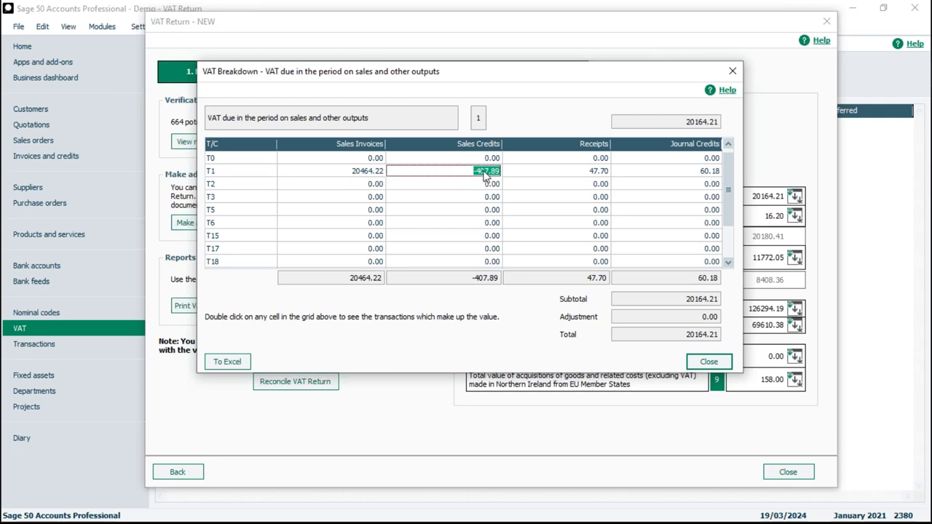
double_click(485, 173)
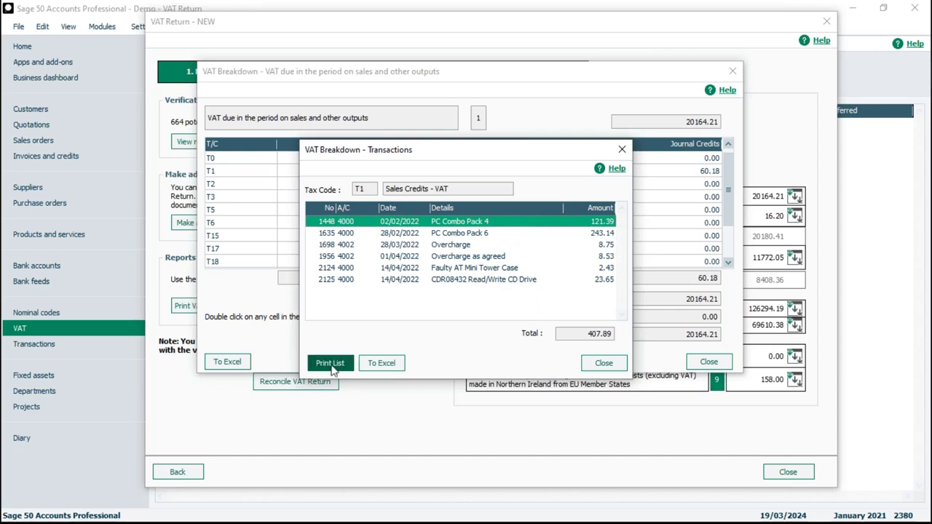
click(604, 364)
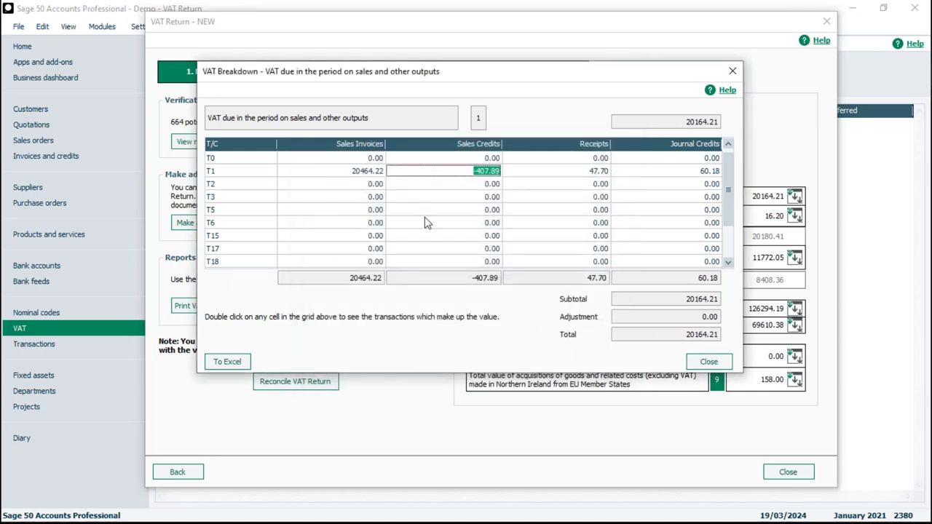
Examine the transactions behind the T1 journal credits in the box 1 breakdown, and close the breakdown.
click(571, 173)
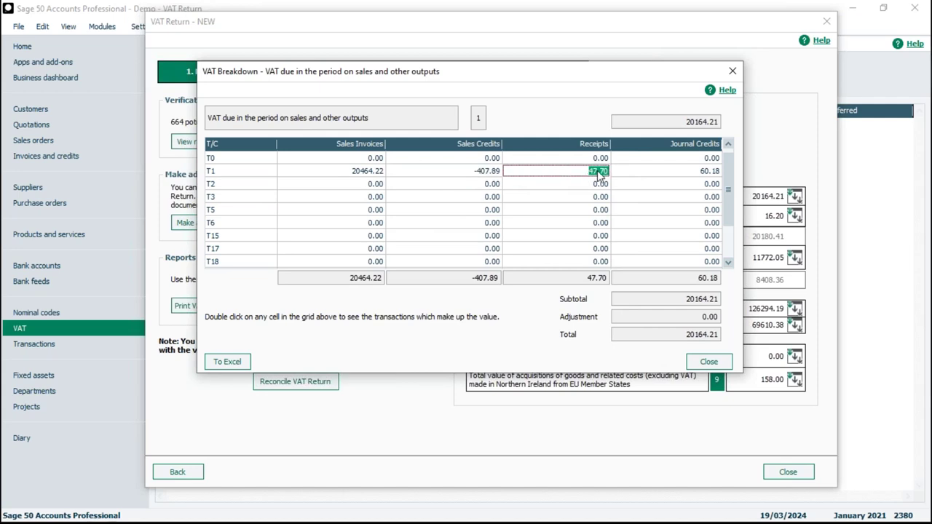
click(695, 172)
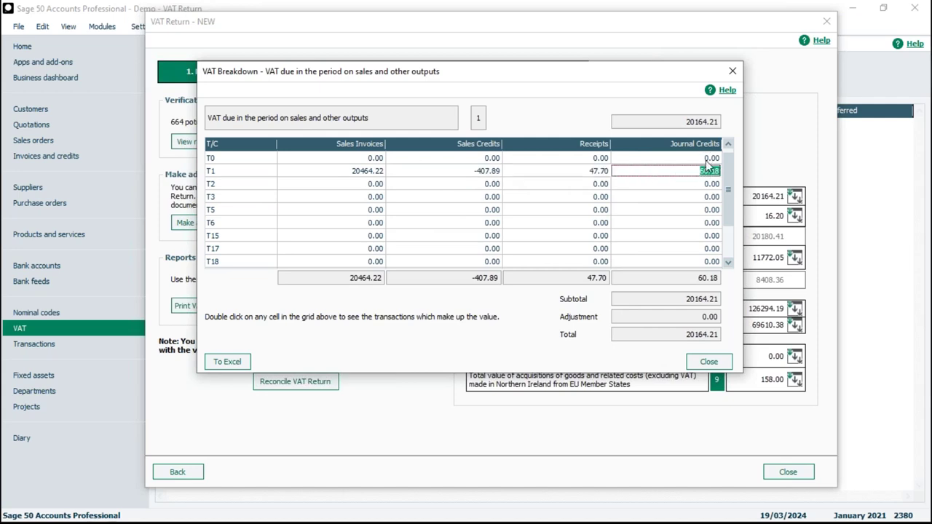
double_click(707, 172)
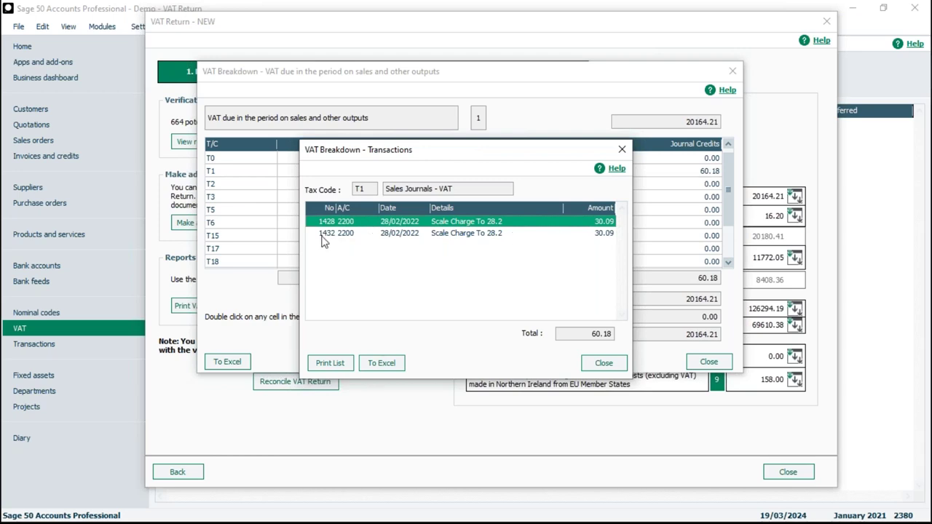
click(605, 364)
click(710, 363)
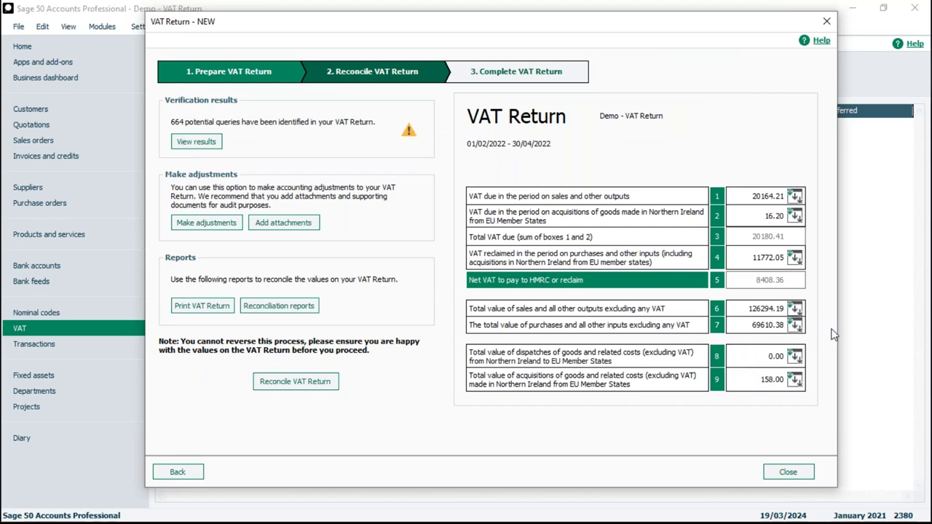
Examine the T8 purchase invoice transactions in the box 7 breakdown of total purchases excluding VAT, and close the breakdown.
click(797, 325)
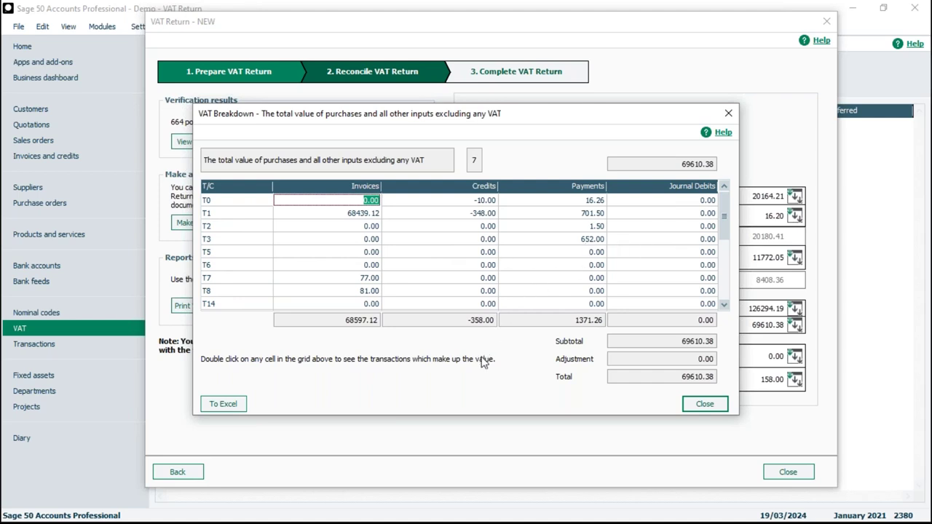
click(377, 298)
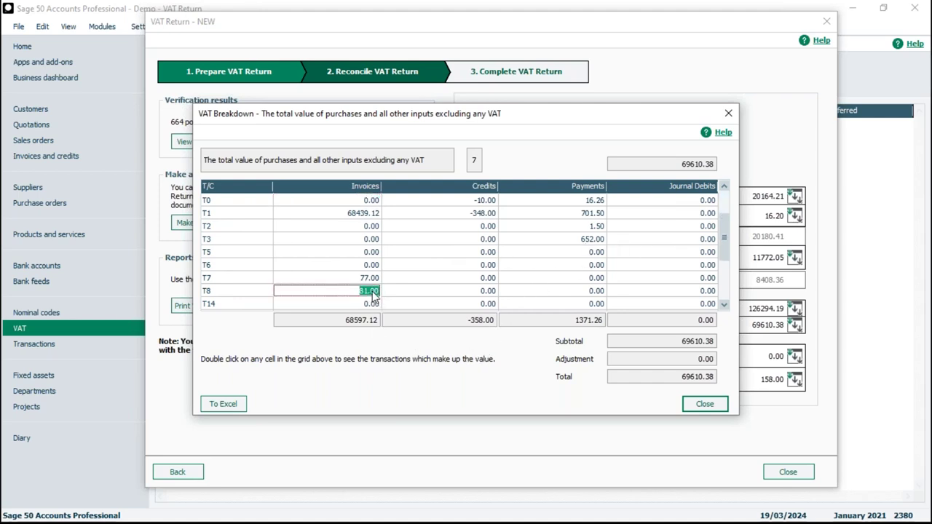
double_click(351, 294)
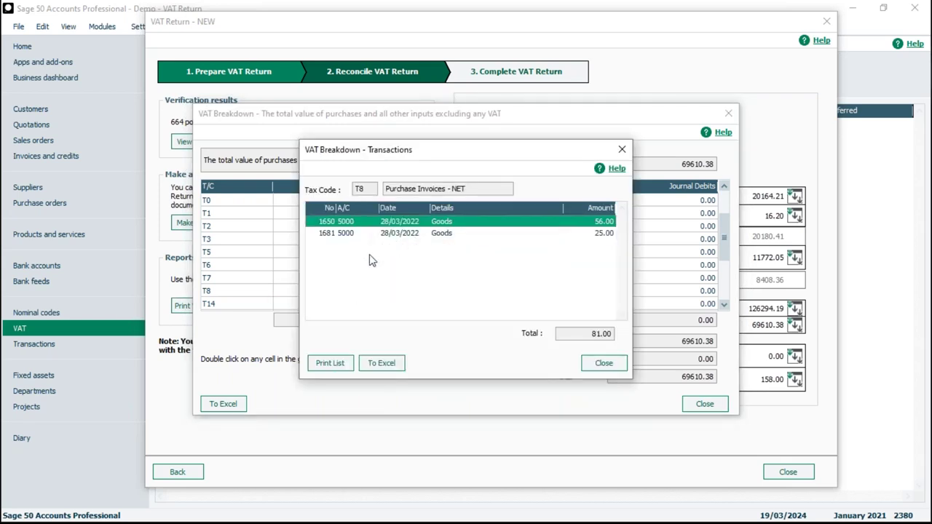
click(604, 364)
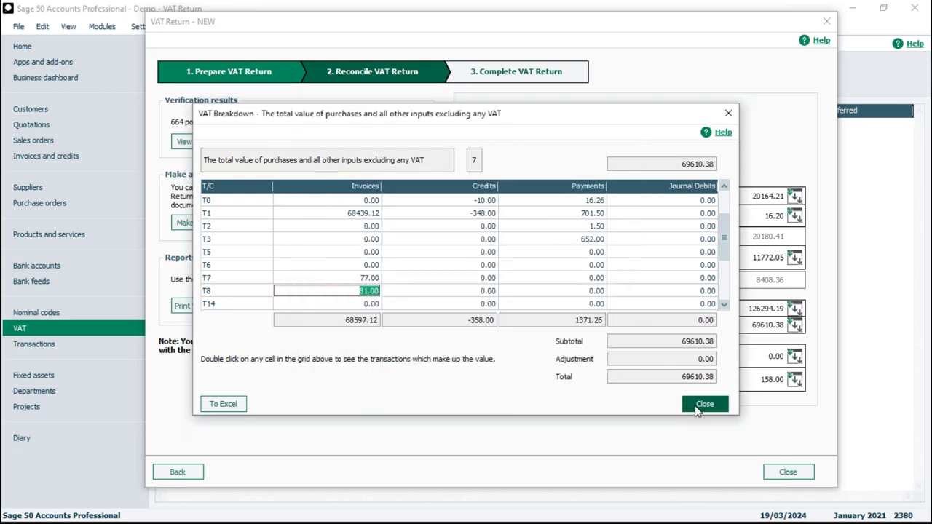
click(703, 404)
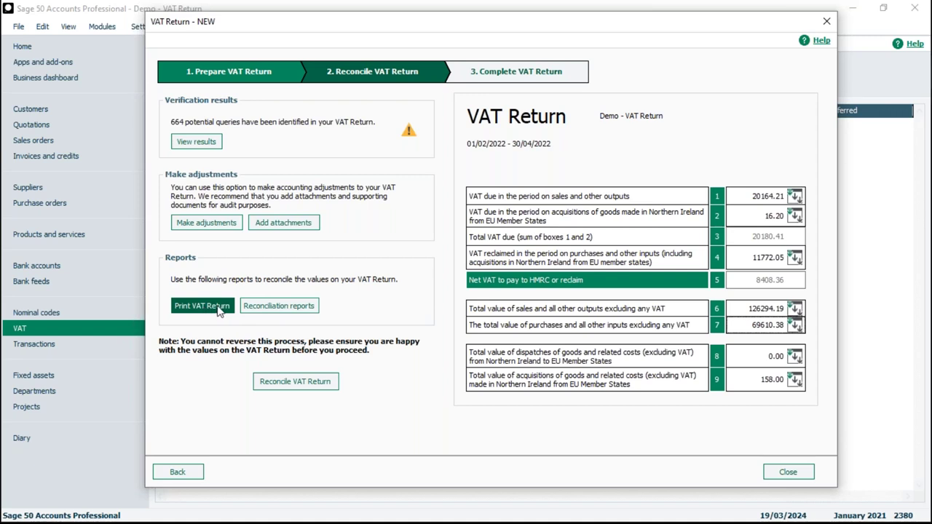
Browse the Standard VAT reconciliation reports for Bank and Customers, and return to the VAT Return.
click(278, 307)
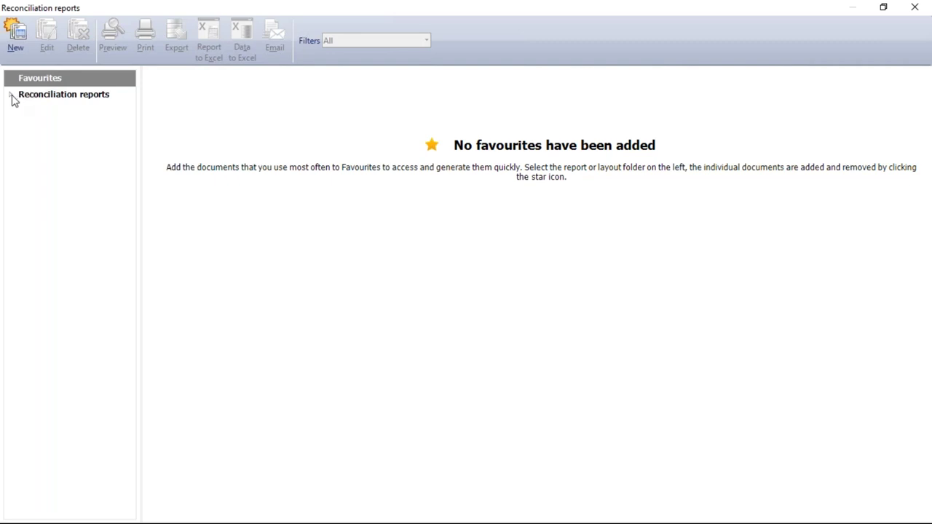
click(11, 96)
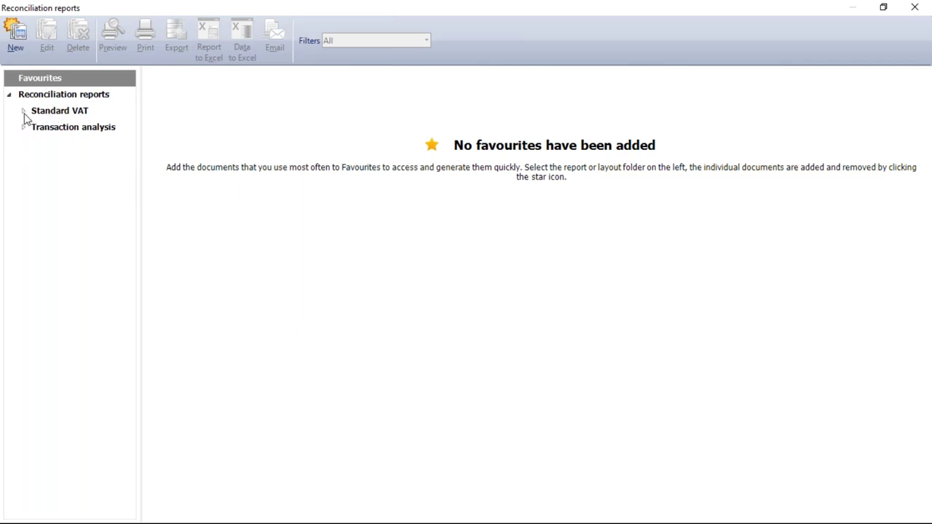
click(23, 112)
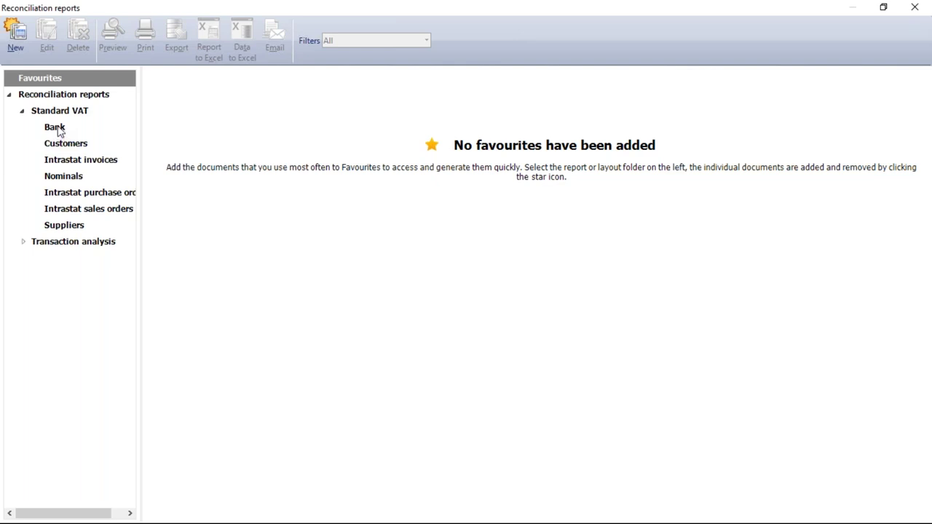
click(55, 128)
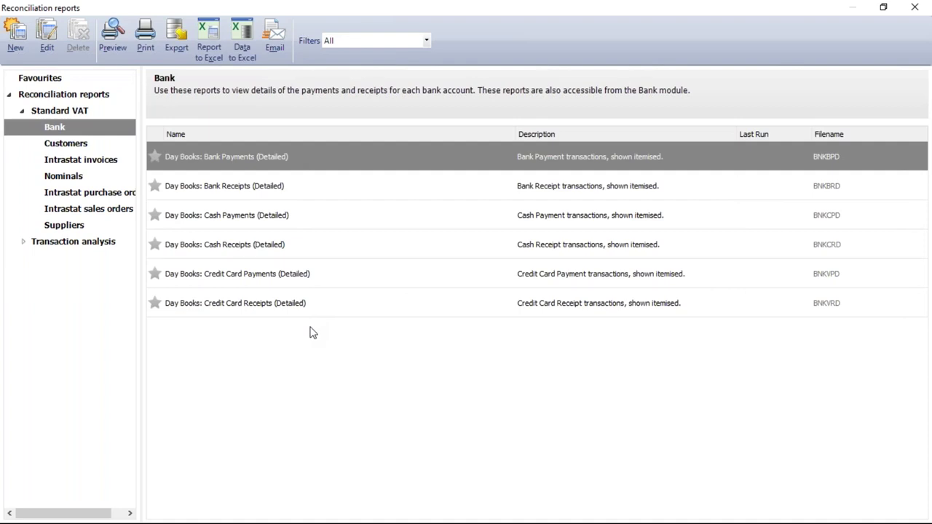
click(85, 148)
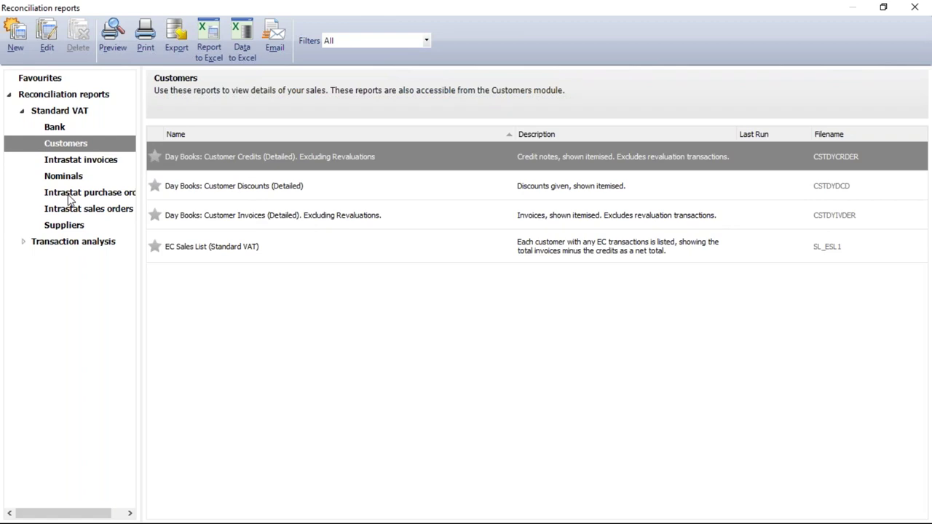
click(22, 110)
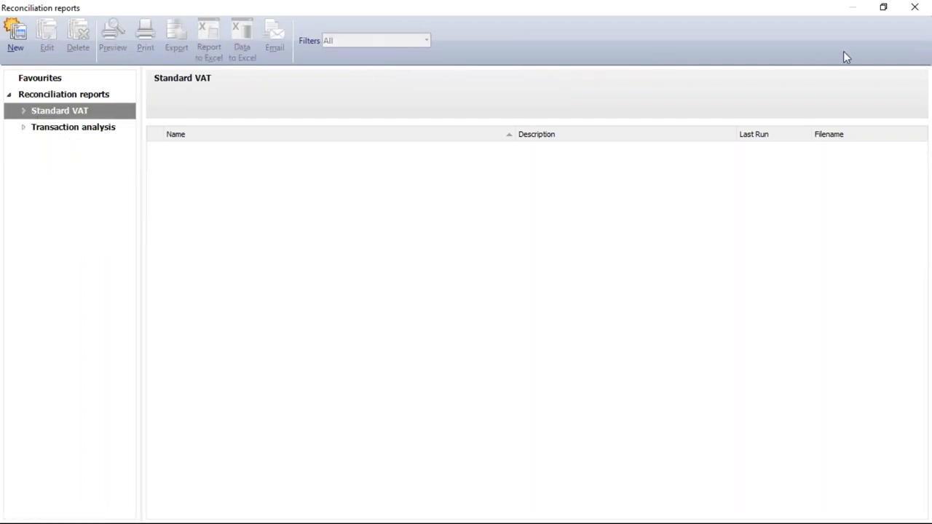
click(915, 6)
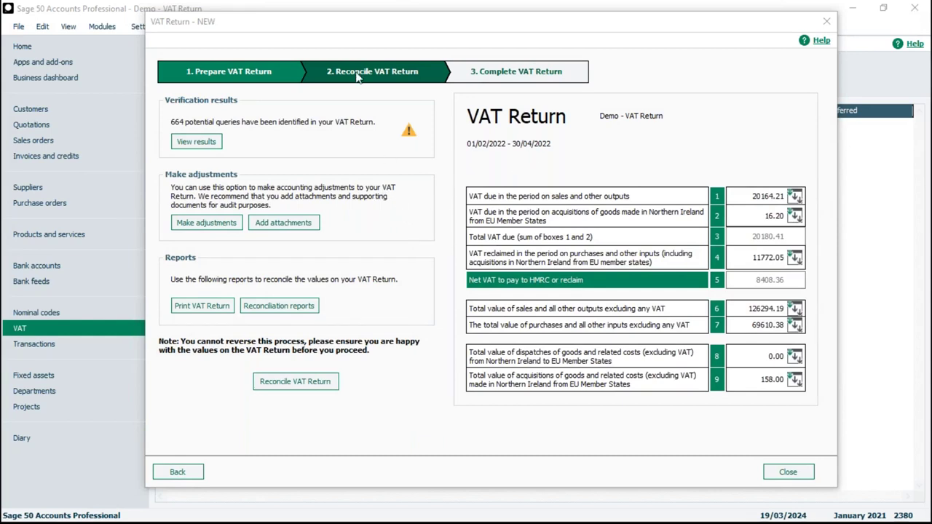
Preview the VAT return, Summary, Detailed, Earlier unreconciled transactions and Detailed by department reports, covering departments 0 to 999.
click(198, 309)
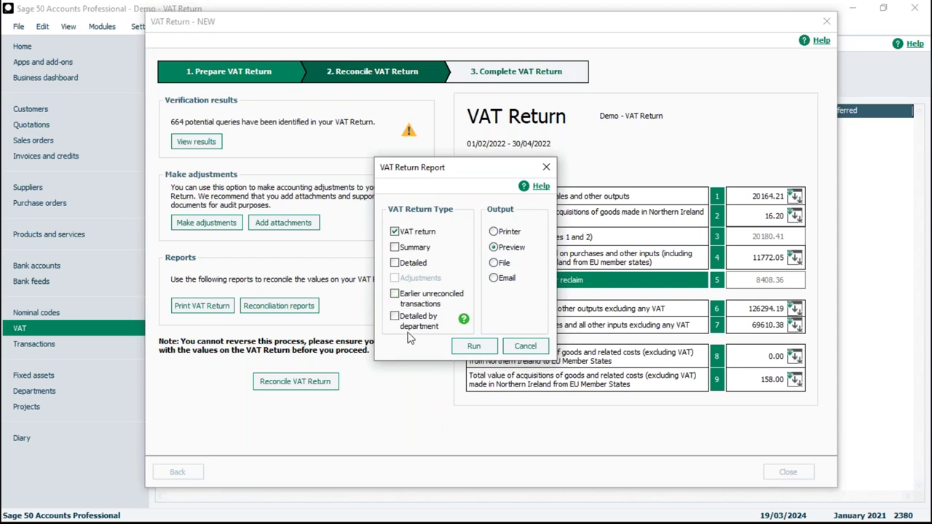
click(394, 246)
click(394, 262)
click(395, 294)
click(395, 318)
click(474, 347)
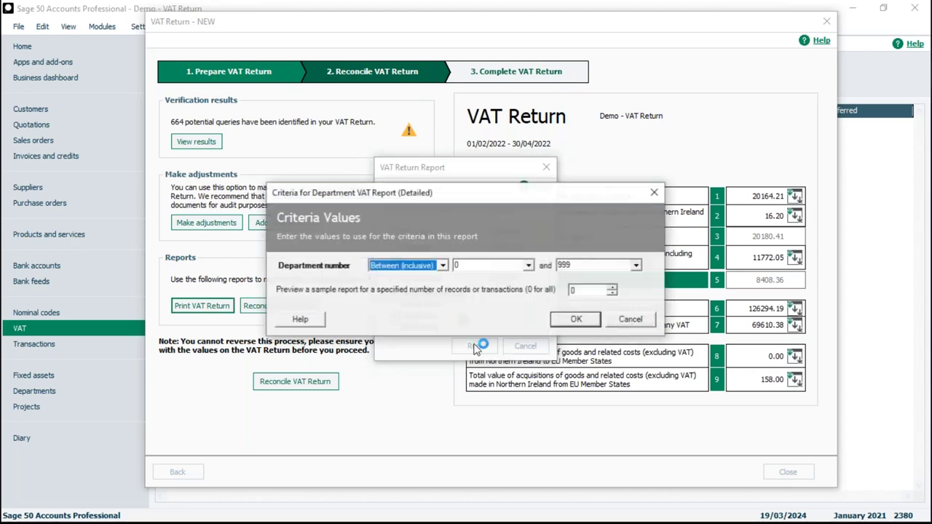
click(578, 318)
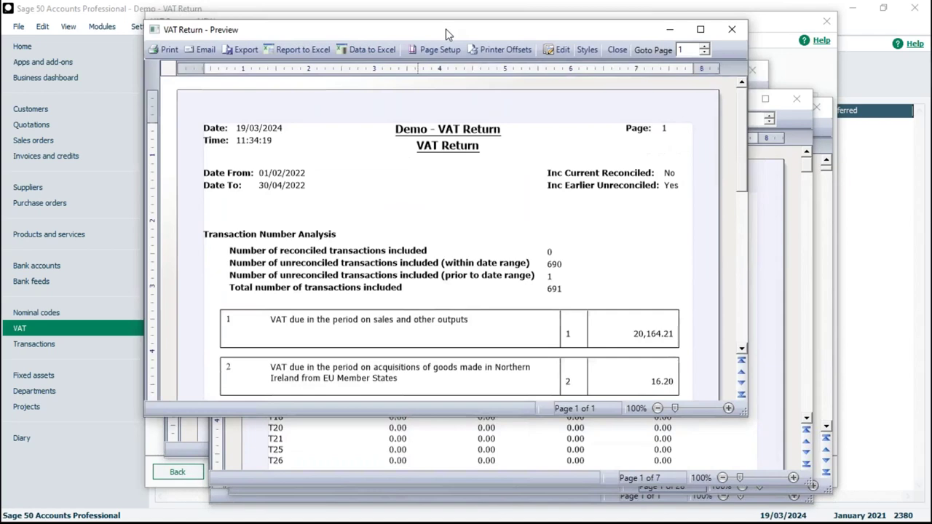
Read through the VAT Return report preview at full size, down to box 9, and close it.
drag(446, 29, 423, 30)
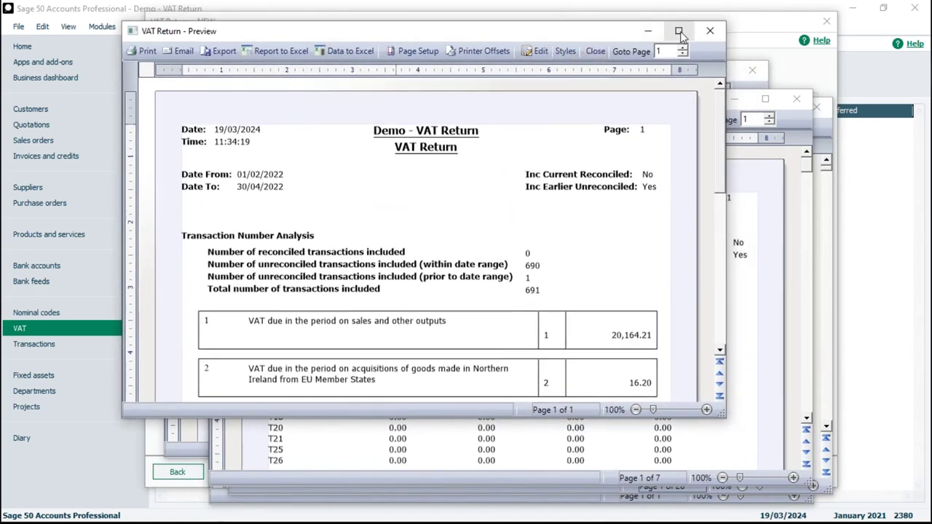
click(679, 31)
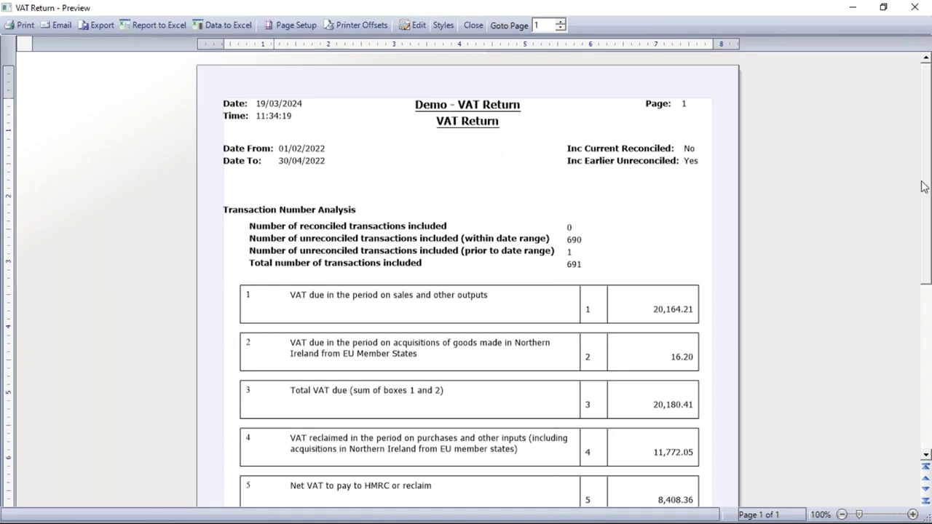
drag(924, 186, 926, 325)
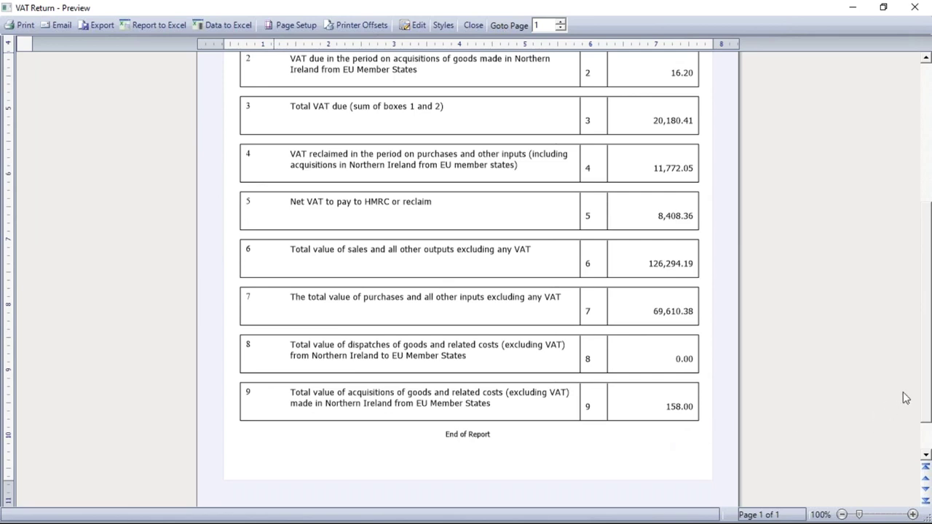
drag(928, 393, 922, 207)
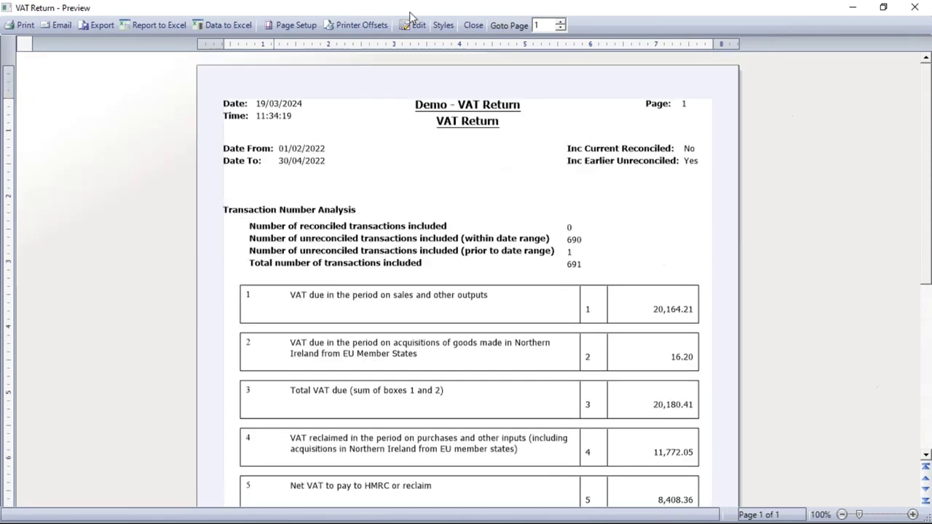
click(473, 25)
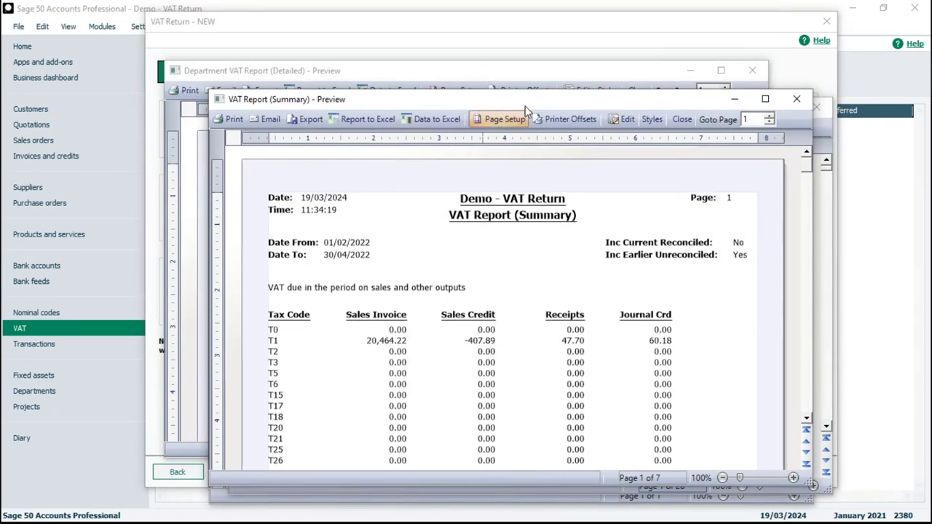
Examine the VAT Report (Summary) preview at full size and close it.
drag(529, 106, 461, 91)
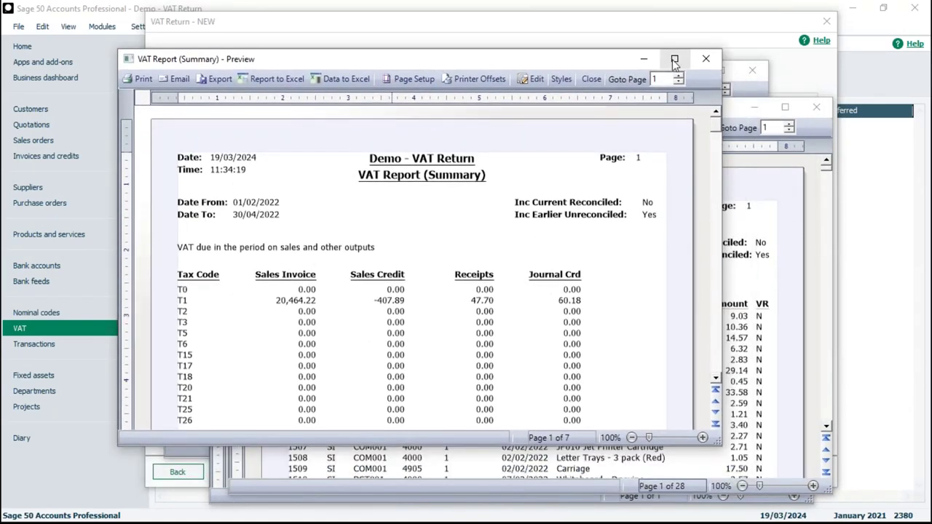
double_click(672, 59)
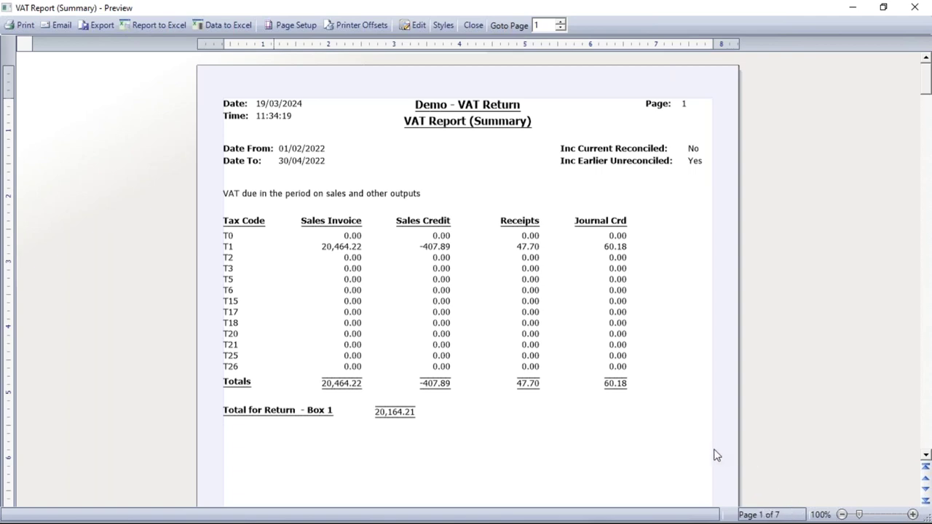
click(469, 24)
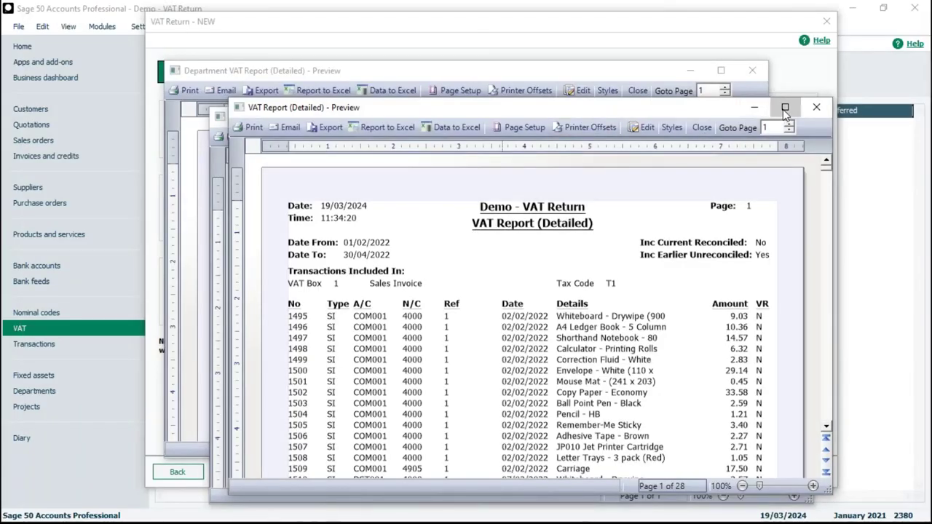
Examine the VAT Report (Detailed) preview at full size and close it.
click(785, 107)
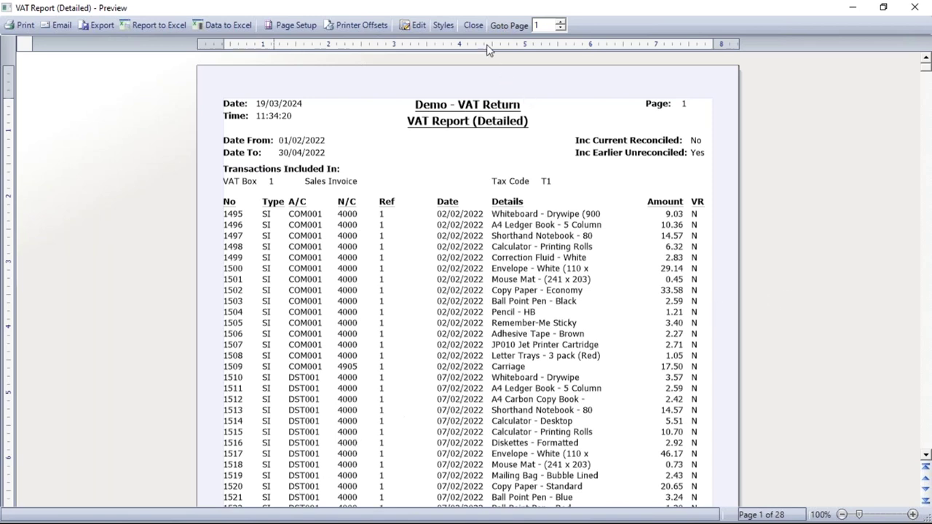
click(474, 26)
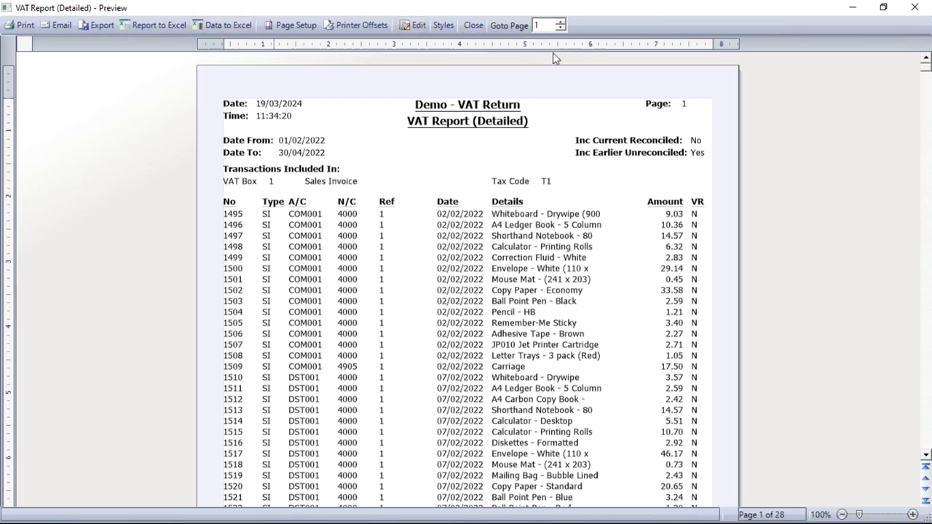
click(473, 27)
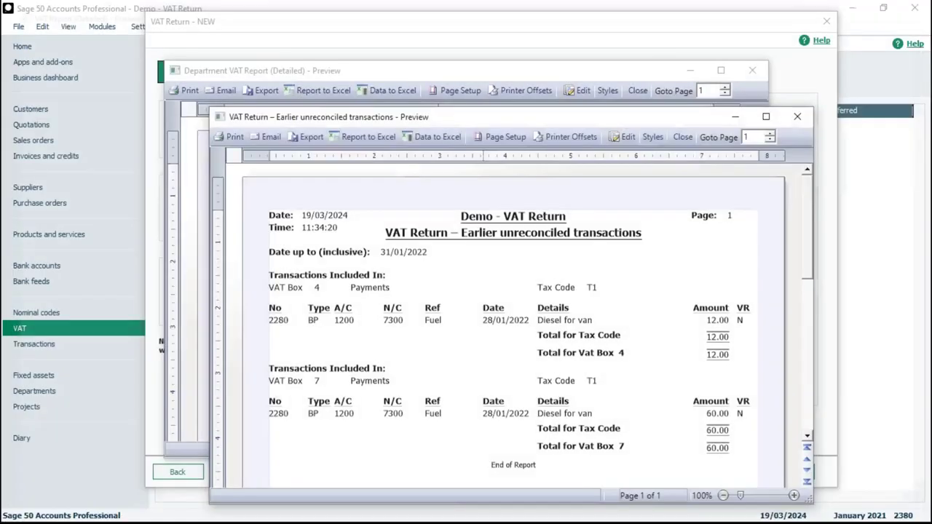
Examine the Earlier unreconciled transactions and Department VAT Report (Detailed) previews at full size, closing each one.
double_click(524, 118)
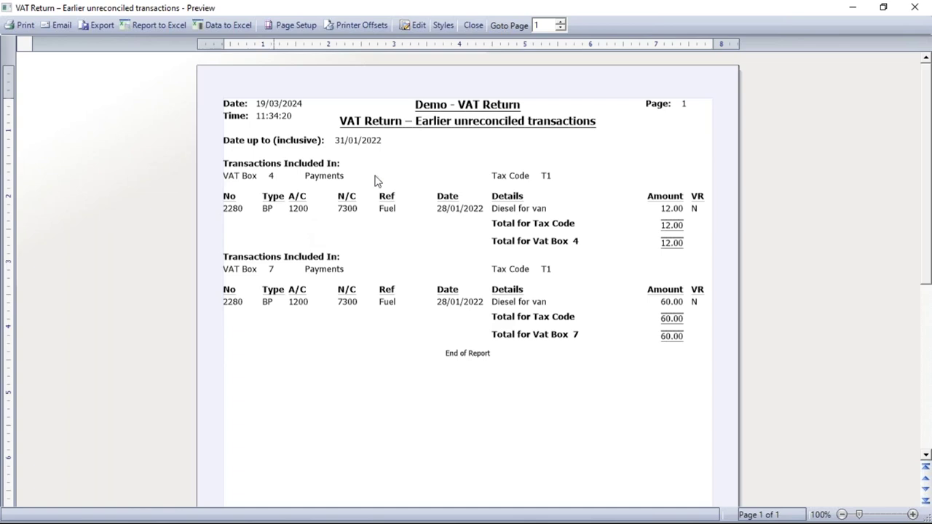
click(472, 25)
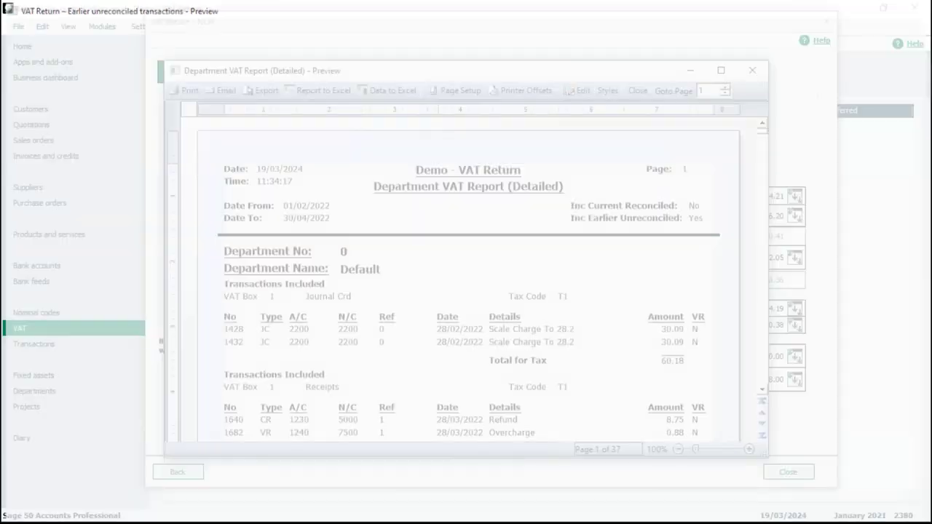
click(722, 71)
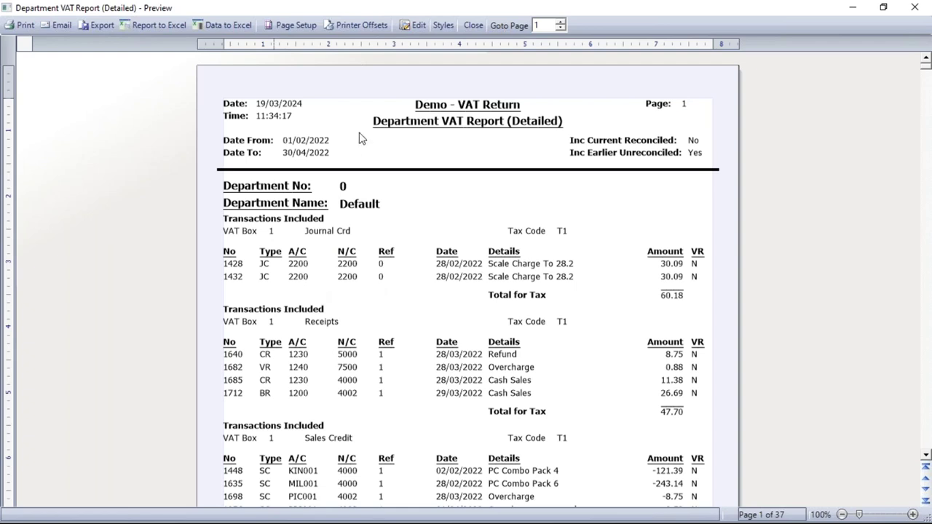
click(473, 26)
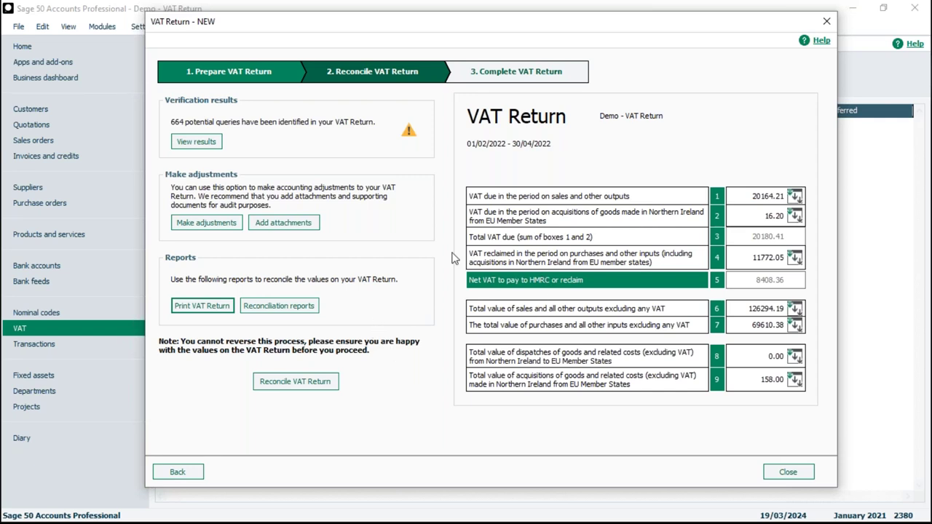
Reconcile the VAT Return, flagging its transactions as VAT reconciled, and close the return.
click(297, 387)
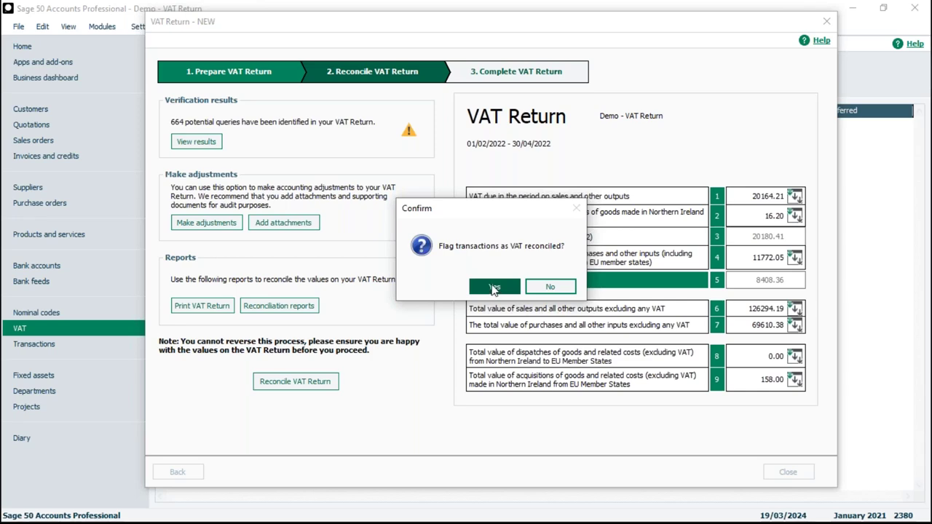
click(493, 287)
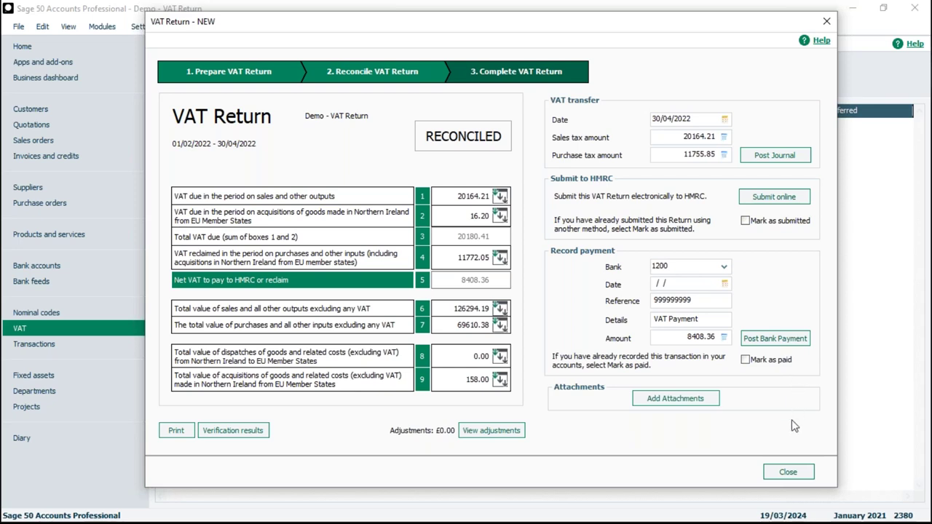
click(788, 473)
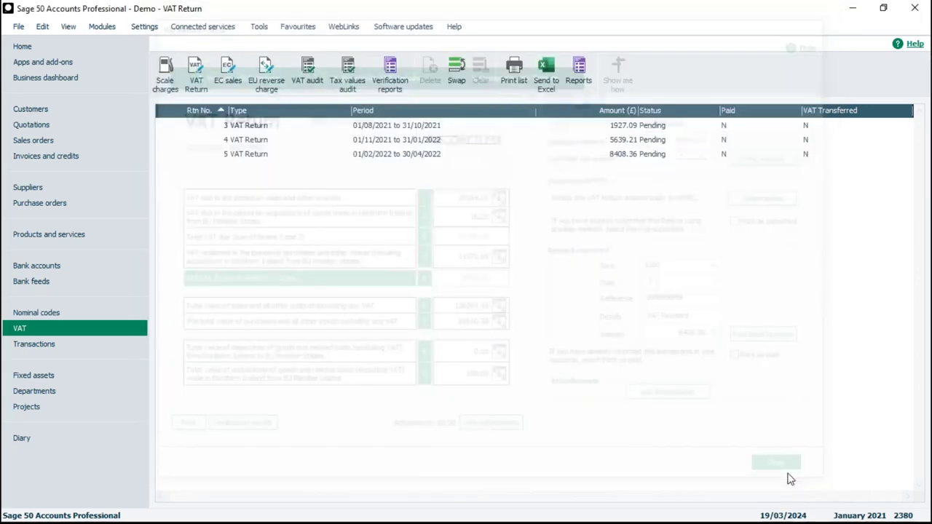
Reopen the 01/02/2022 to 30/04/2022 VAT Return and examine the T1 sales invoice transactions in its box 1 breakdown, closing the breakdown.
click(246, 157)
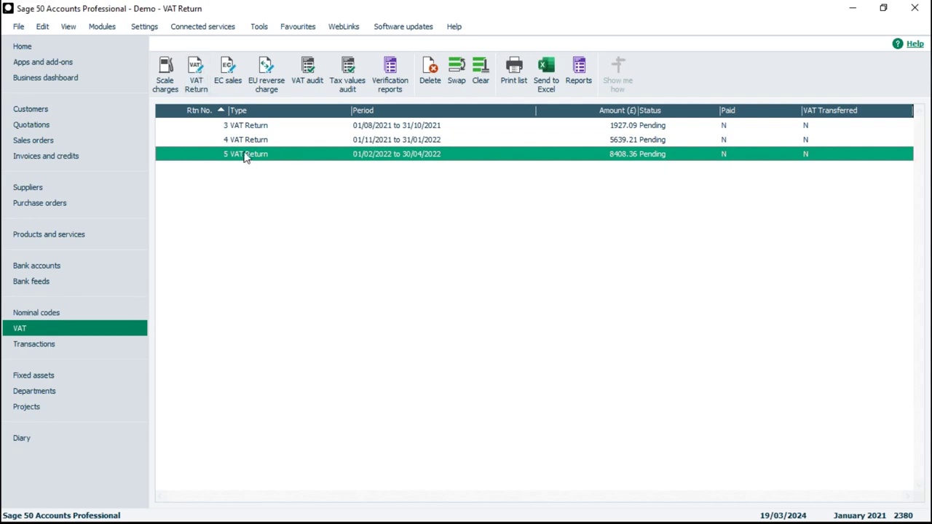
click(201, 67)
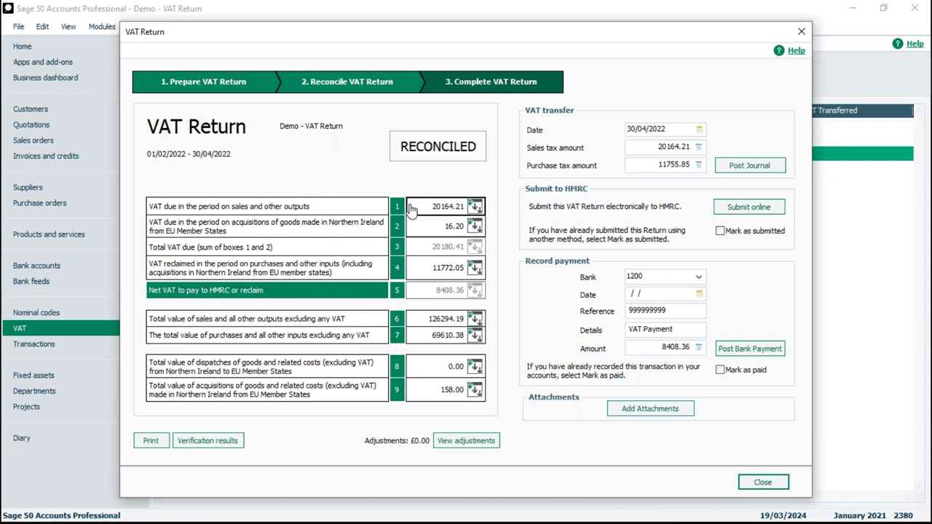
click(477, 208)
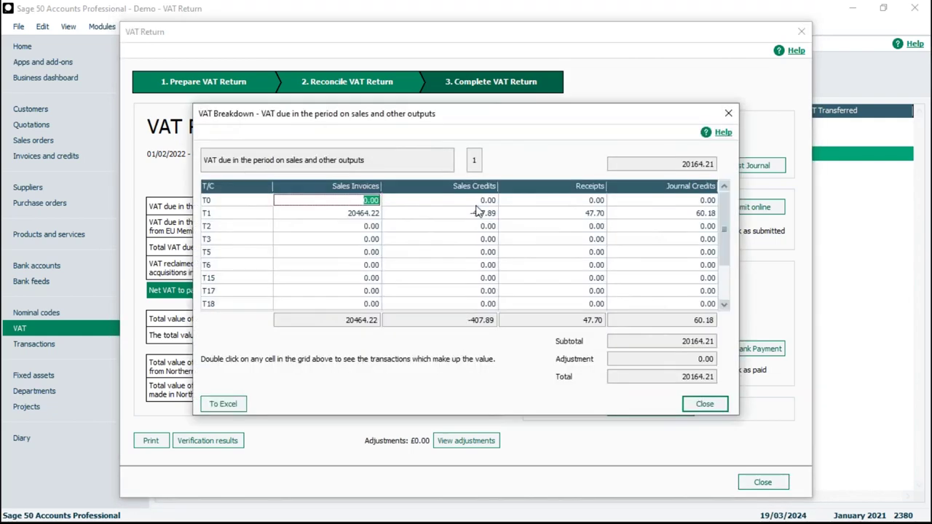
click(359, 213)
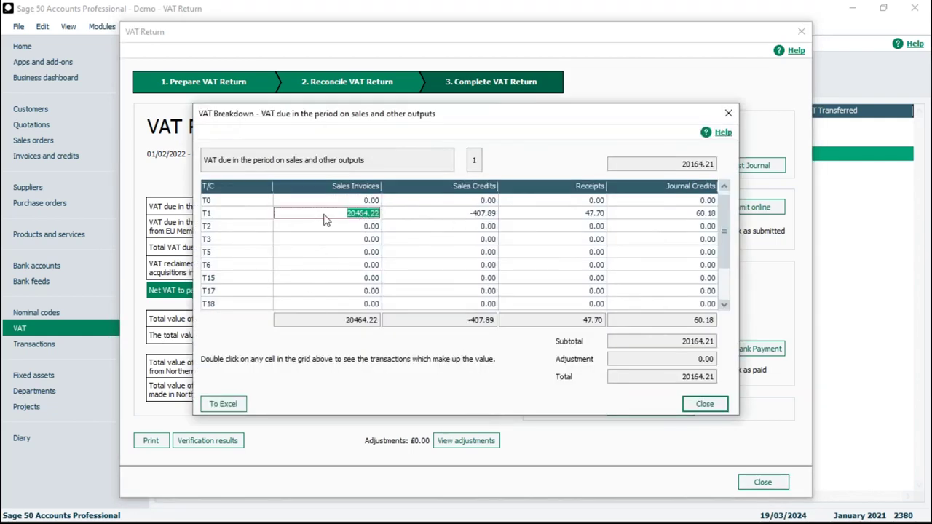
double_click(356, 218)
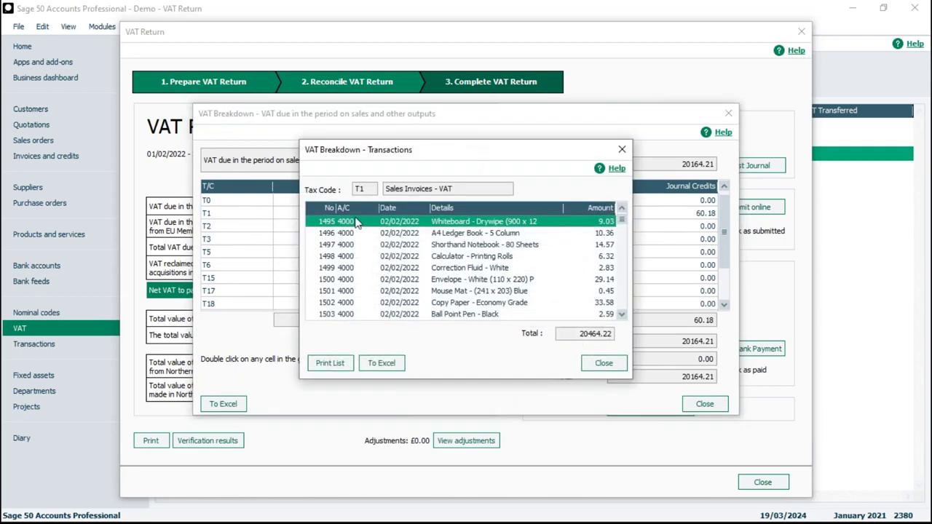
click(601, 363)
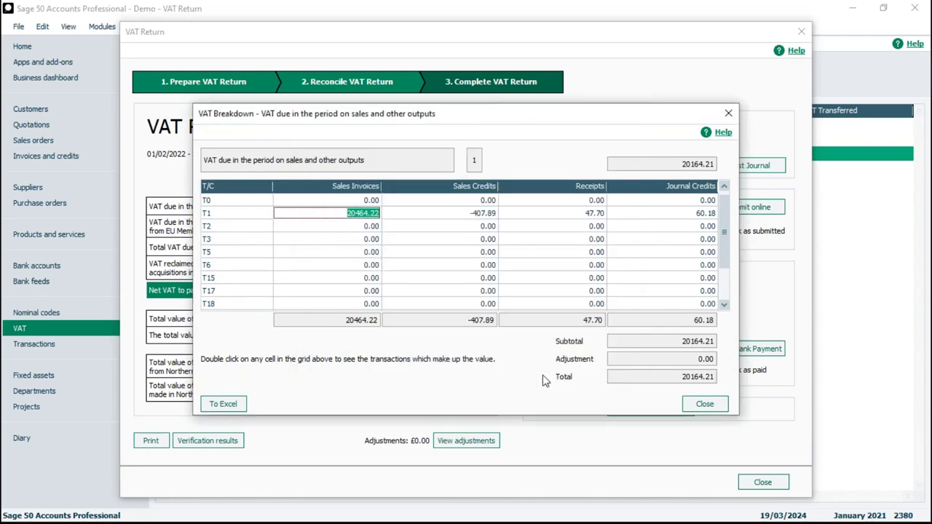
click(700, 405)
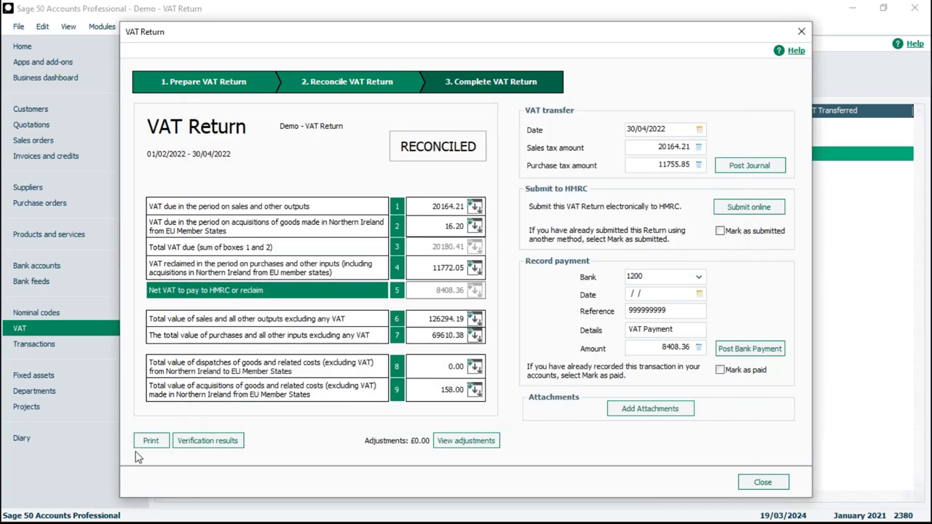
Look over the return's print options without running a report, and examine the invoices or credits not updated in the verification results.
click(149, 441)
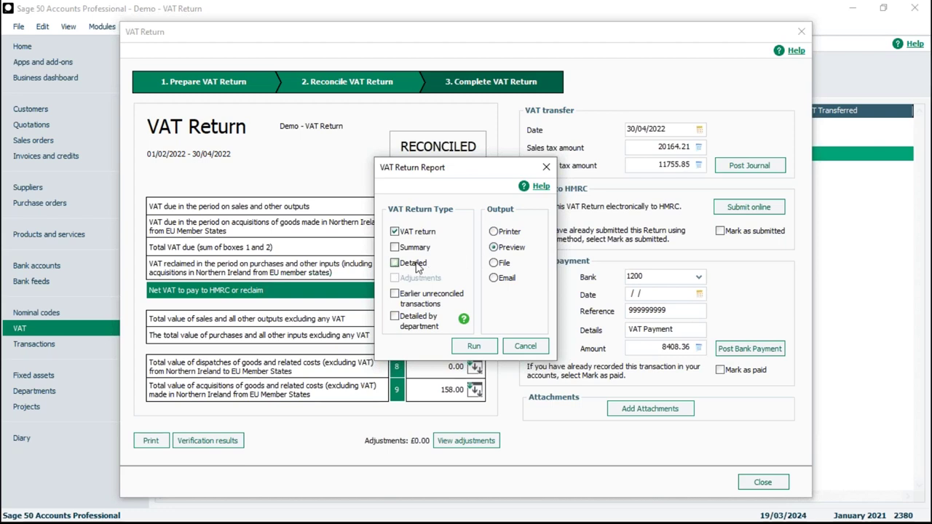
click(530, 348)
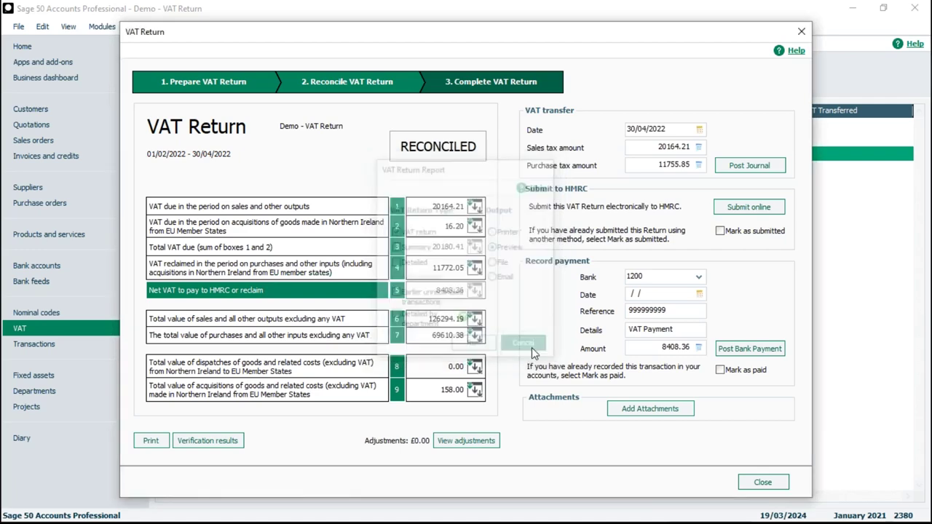
click(200, 443)
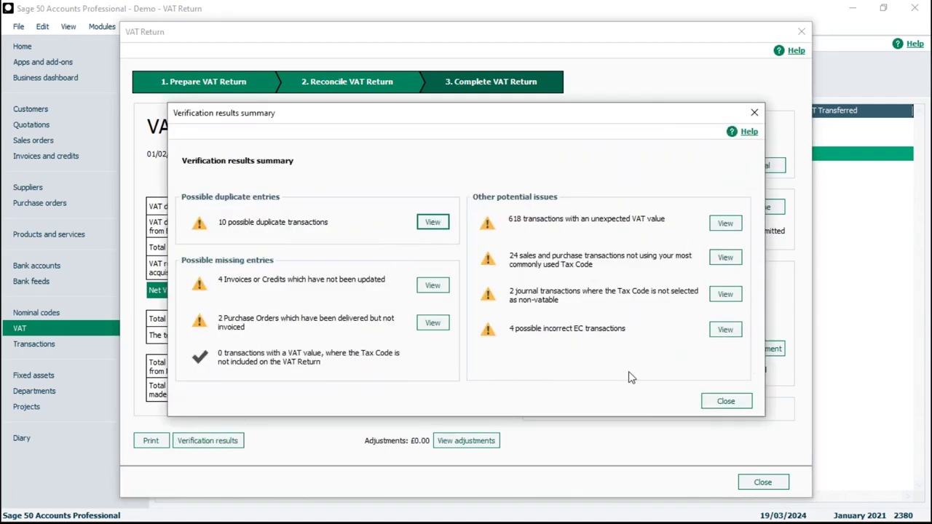
click(433, 286)
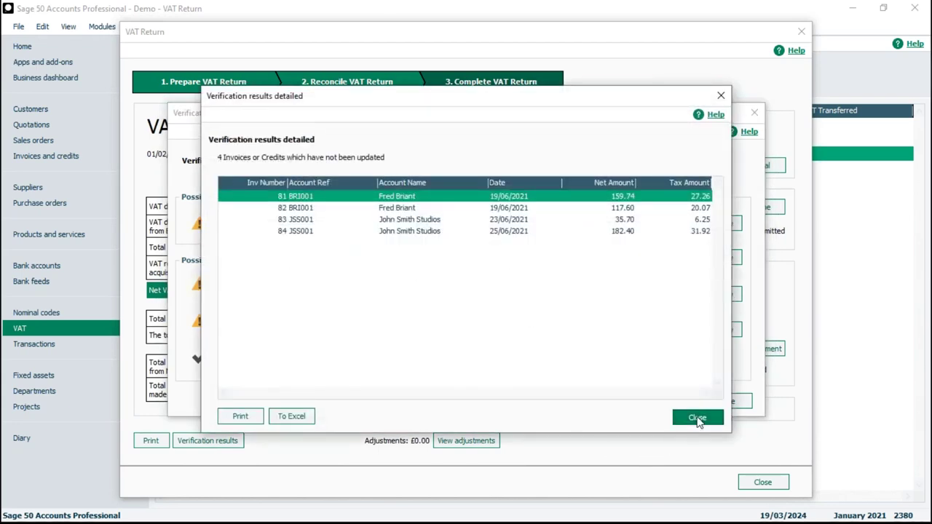
click(697, 418)
click(726, 402)
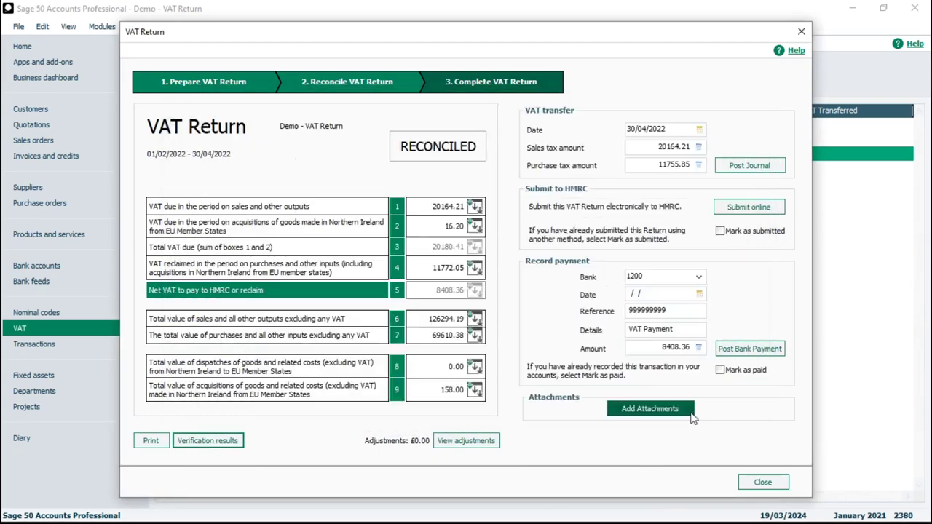
View the manual adjustments for the reconciled VAT Return and close them.
click(468, 441)
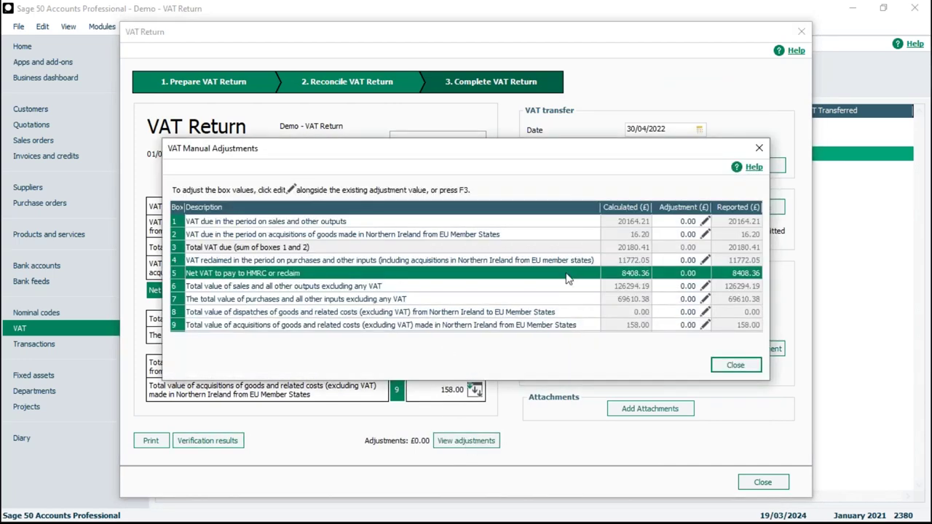
click(737, 367)
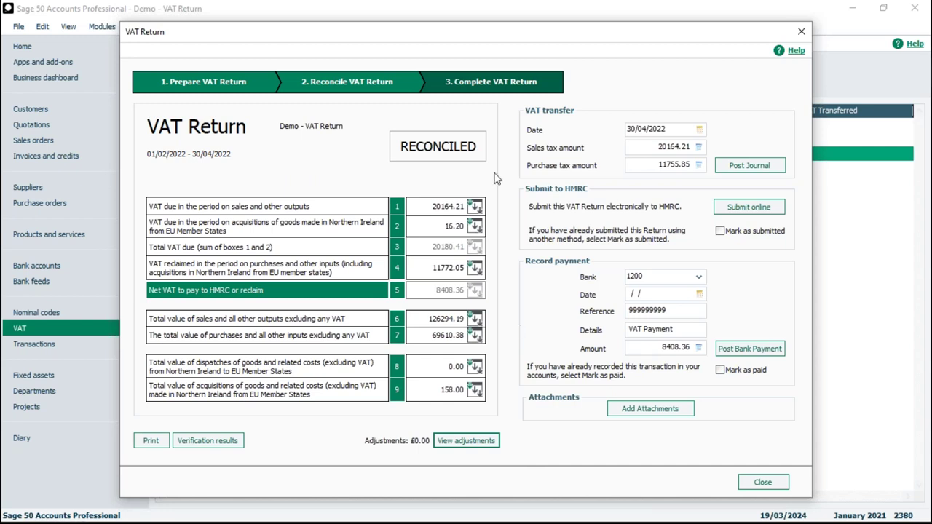
Close and reopen the 01/02/2022 to 30/04/2022 VAT Return, preview its VAT return report, and close the preview.
click(764, 483)
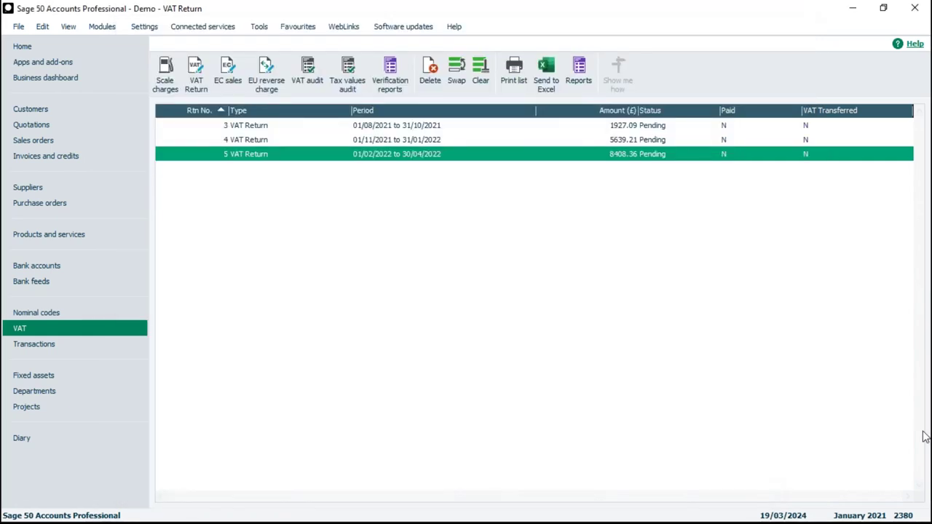
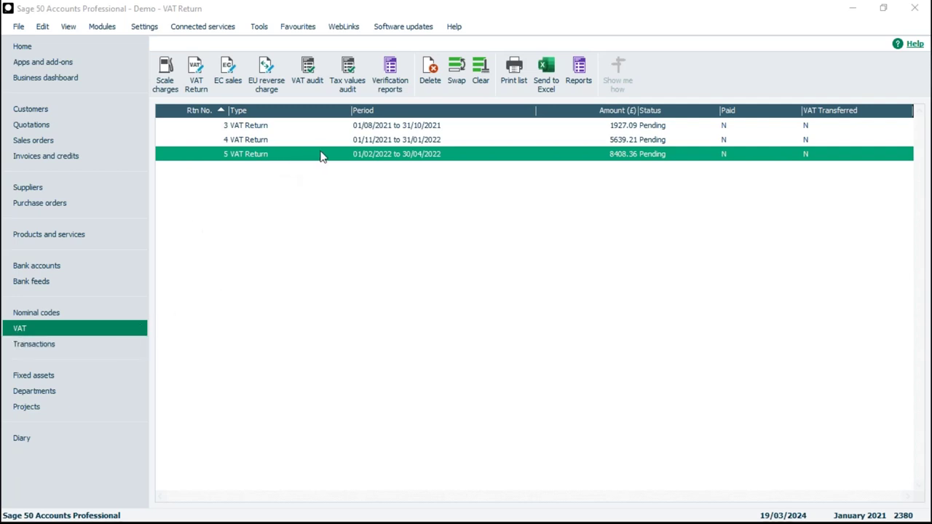
double_click(393, 156)
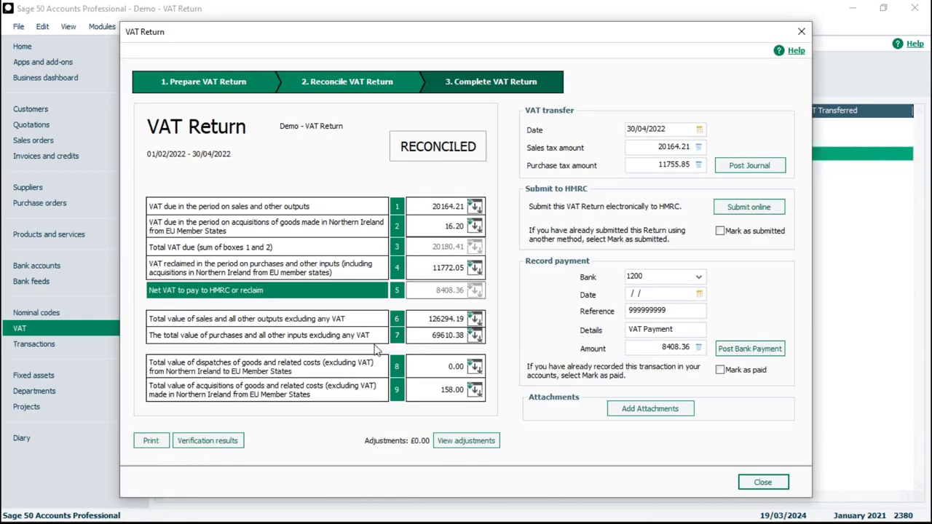
click(151, 441)
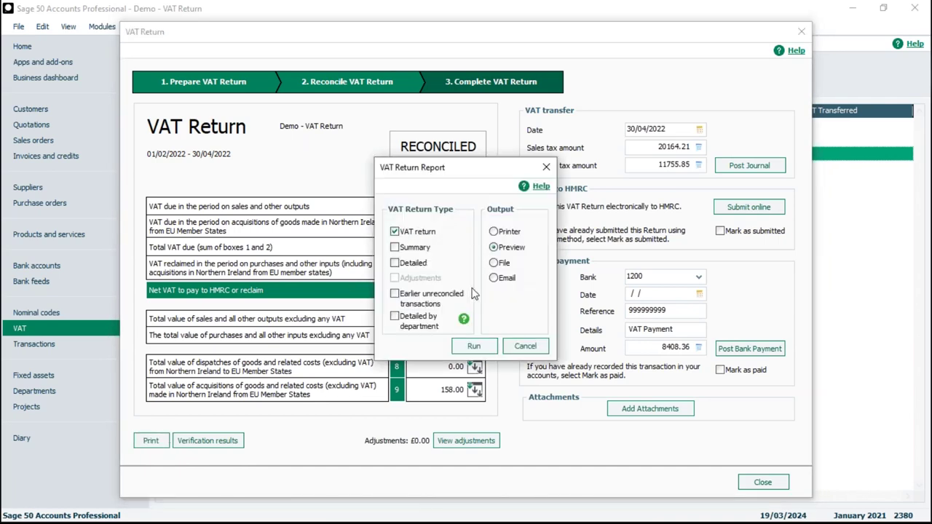
click(475, 347)
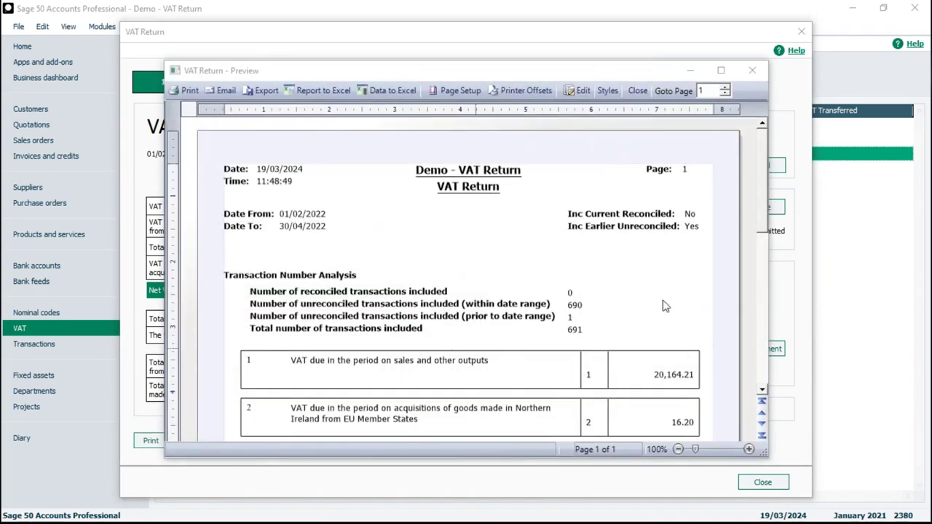
click(639, 91)
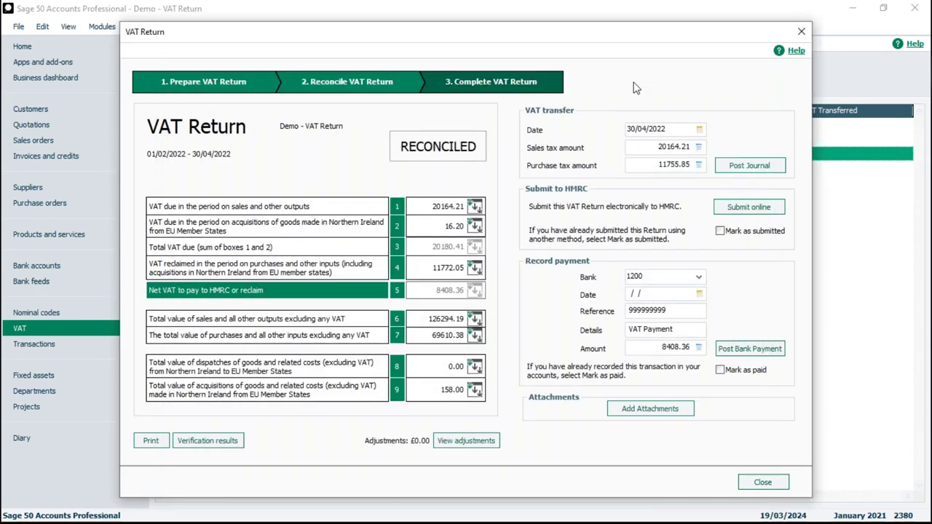